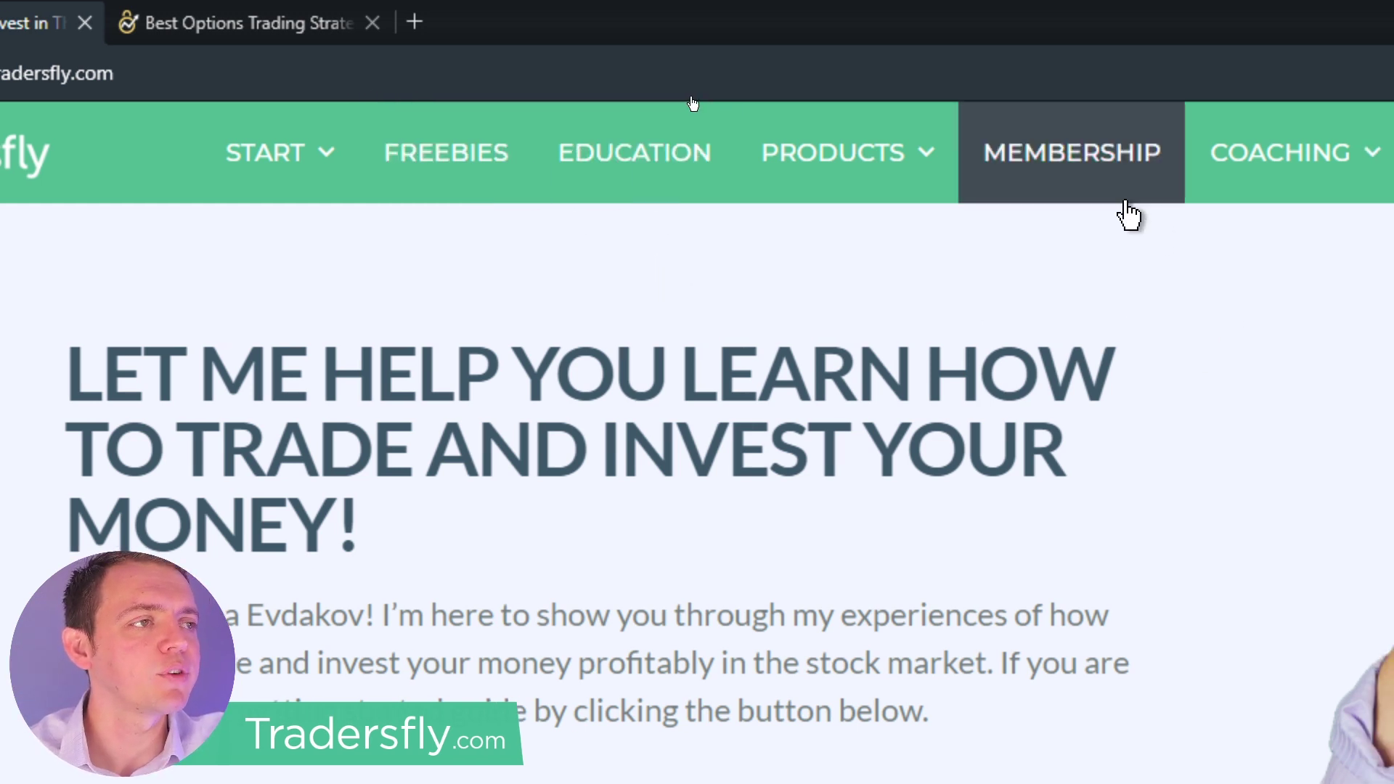
Open the Swing Charts membership plans and start checkout for the $49.95 monthly plan.
click(1053, 156)
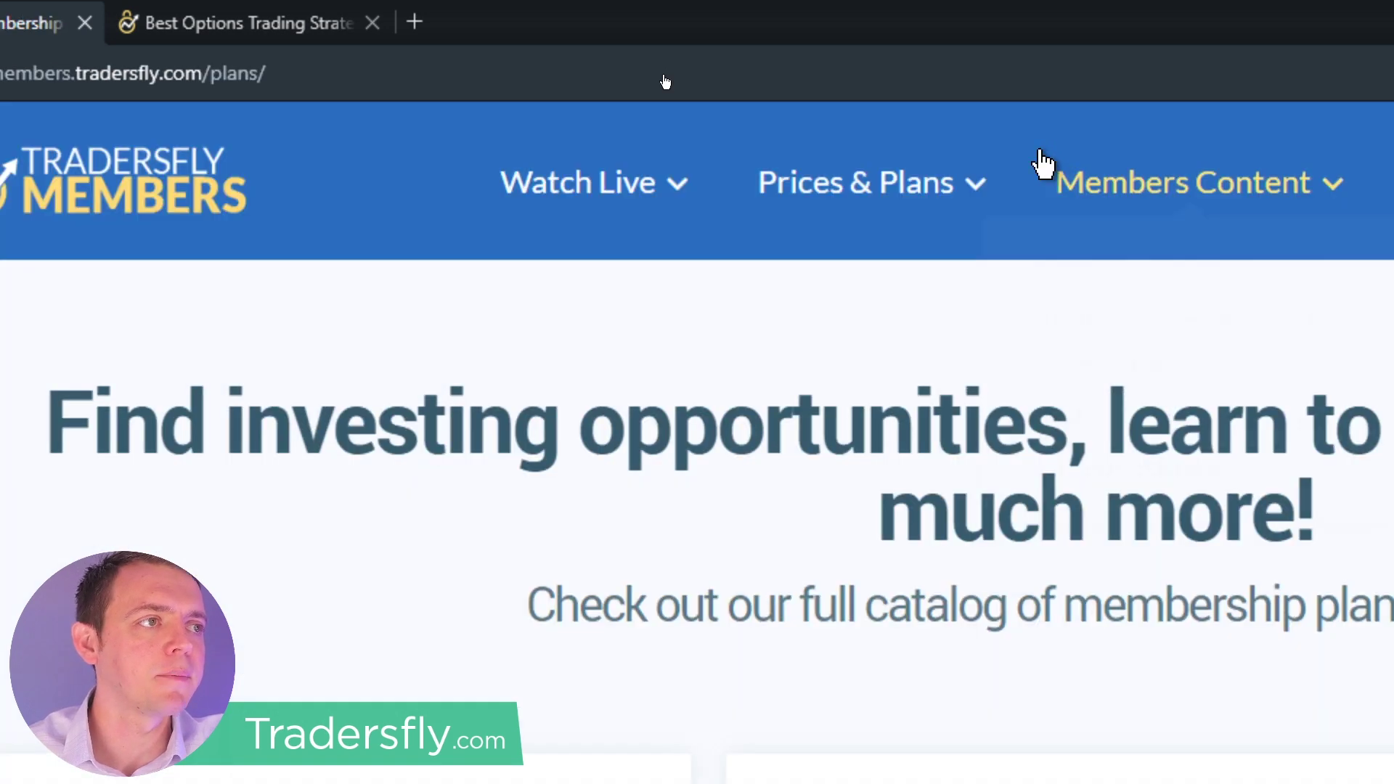
scroll(469, 343, down, 1)
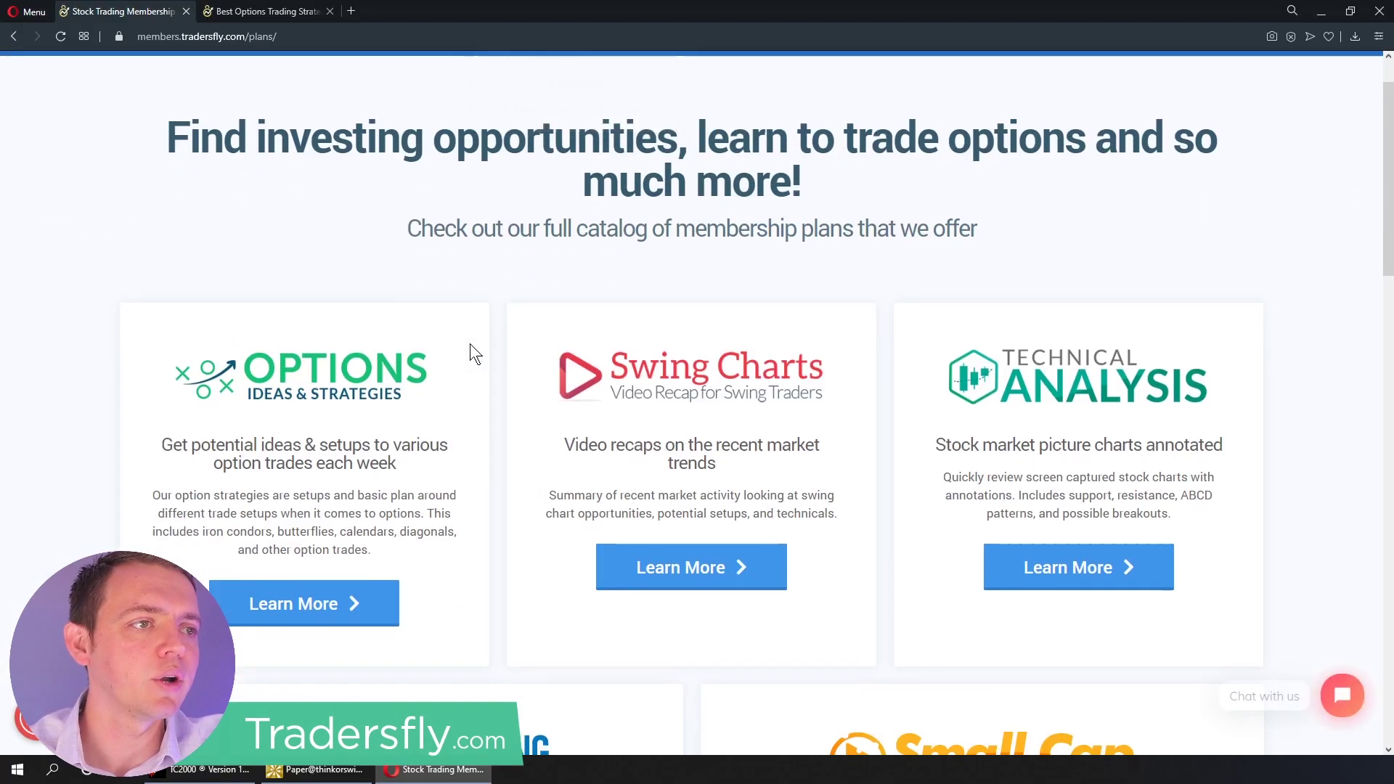
scroll(469, 343, down, 1)
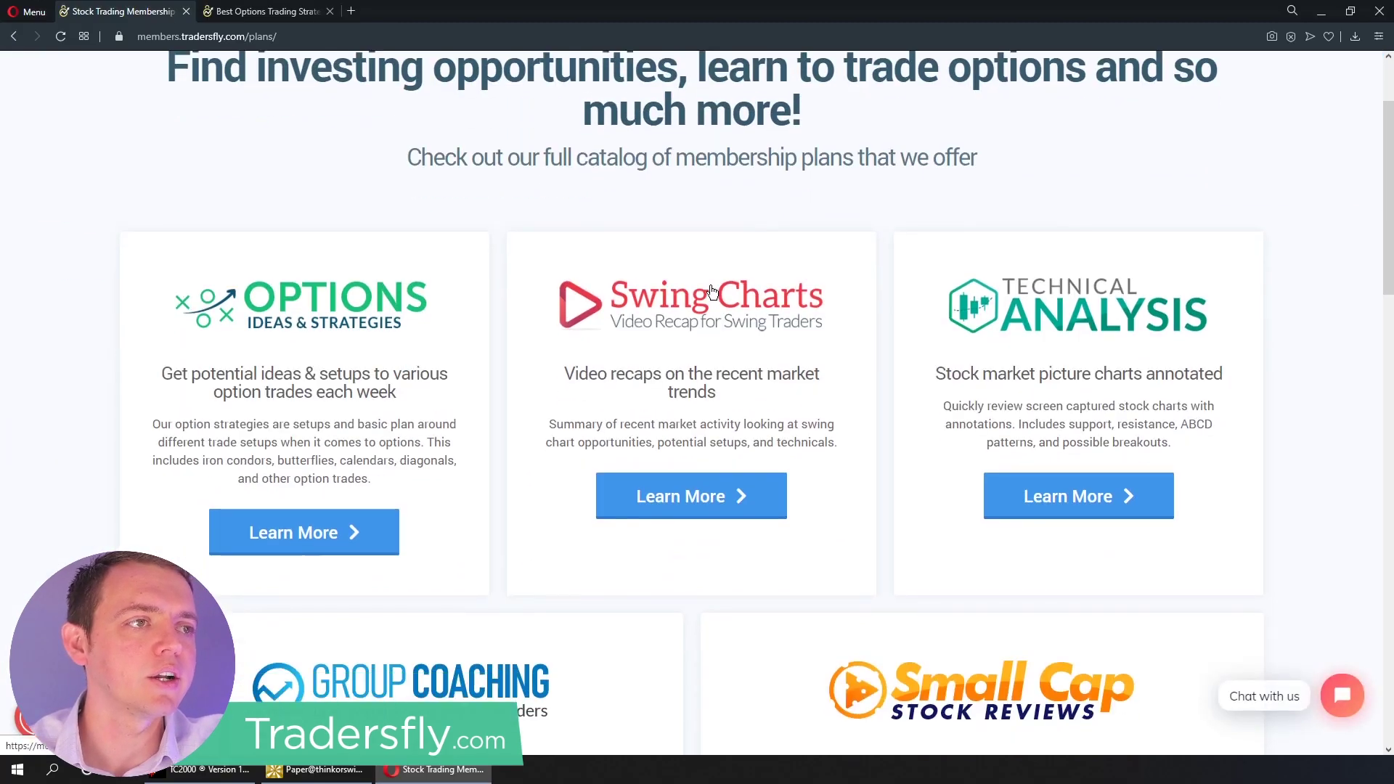
click(724, 303)
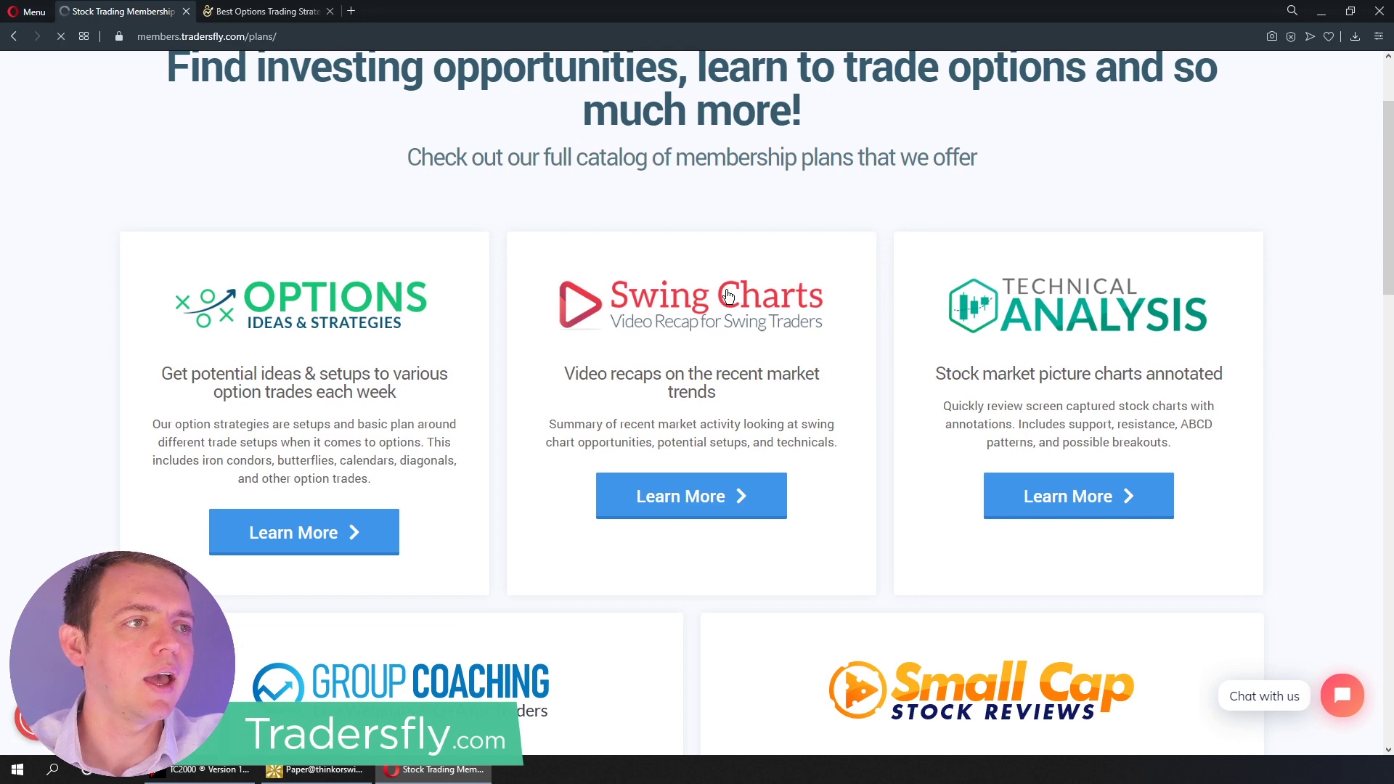
scroll(533, 251, down, 1)
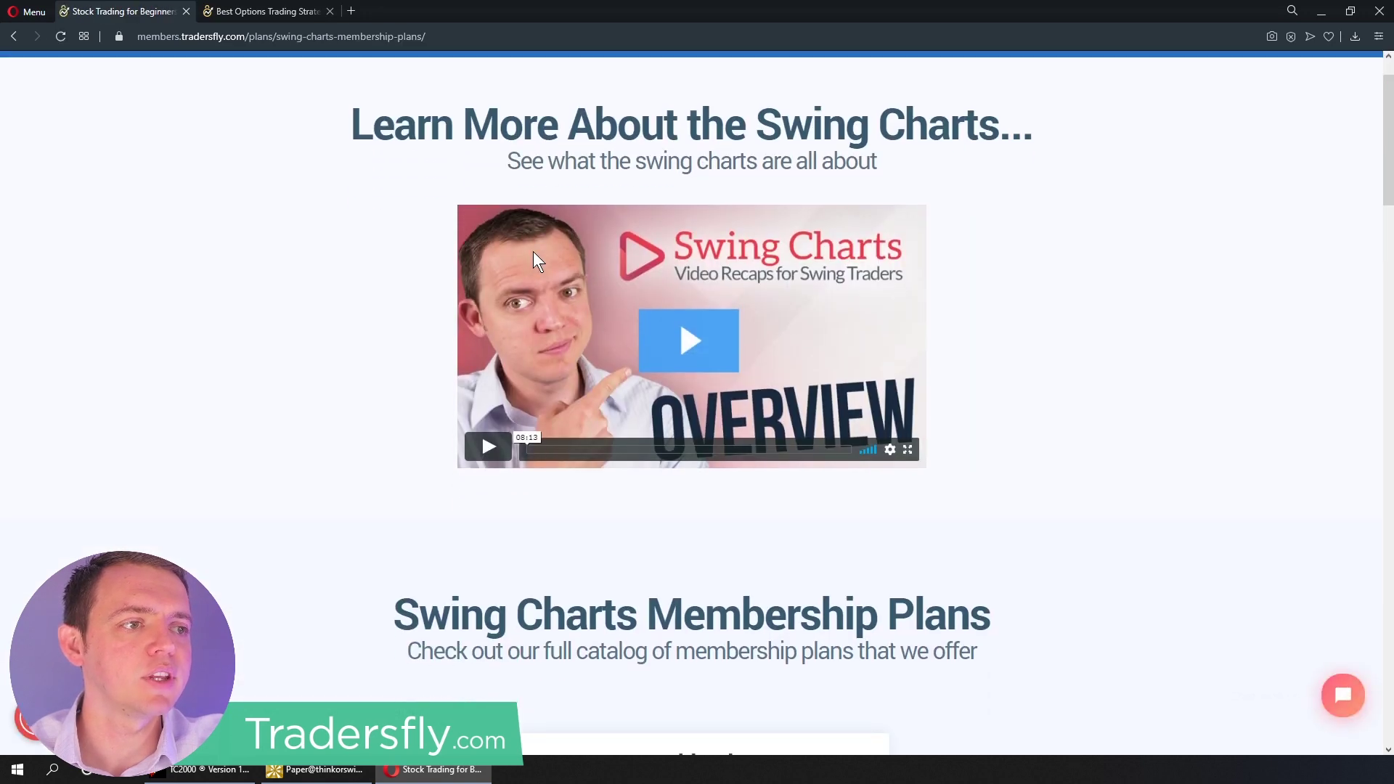
scroll(533, 251, down, 7)
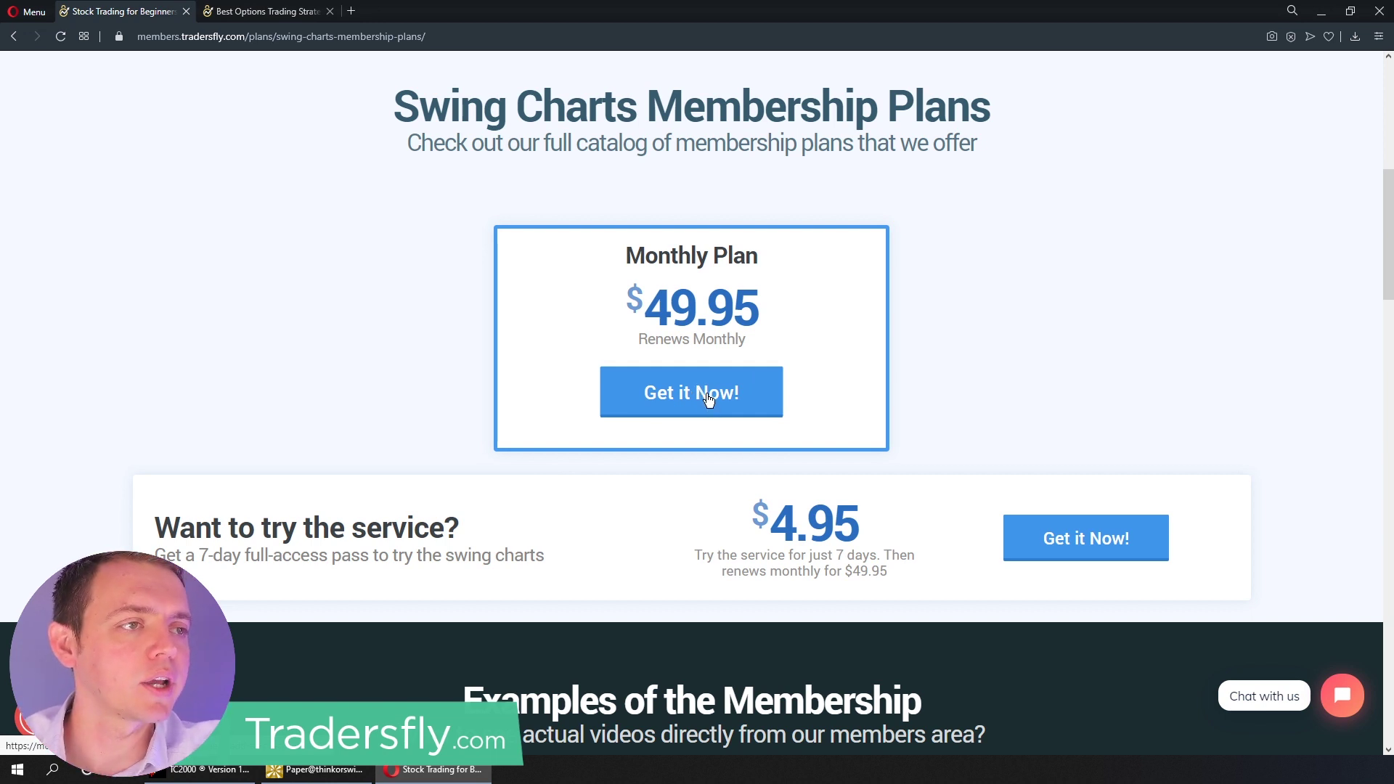
click(708, 398)
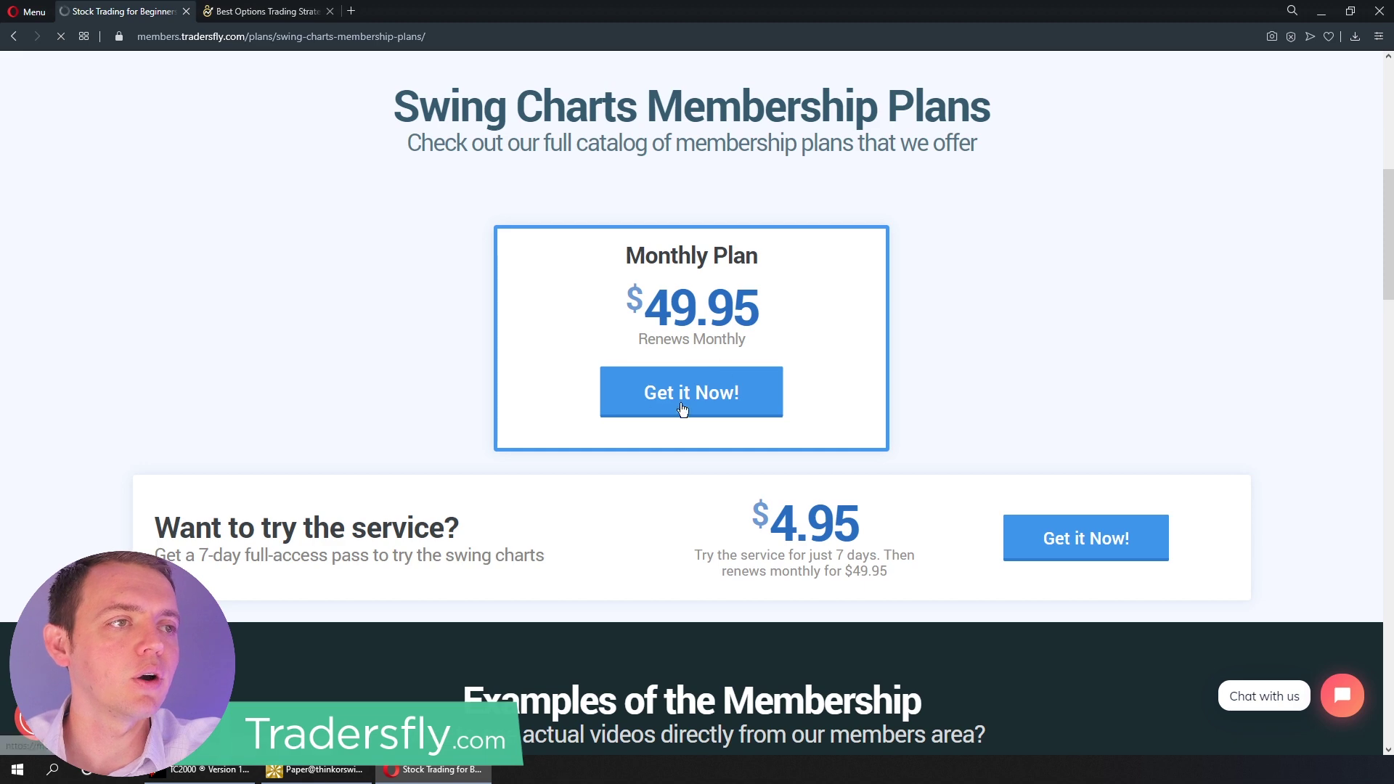
scroll(473, 295, down, 6)
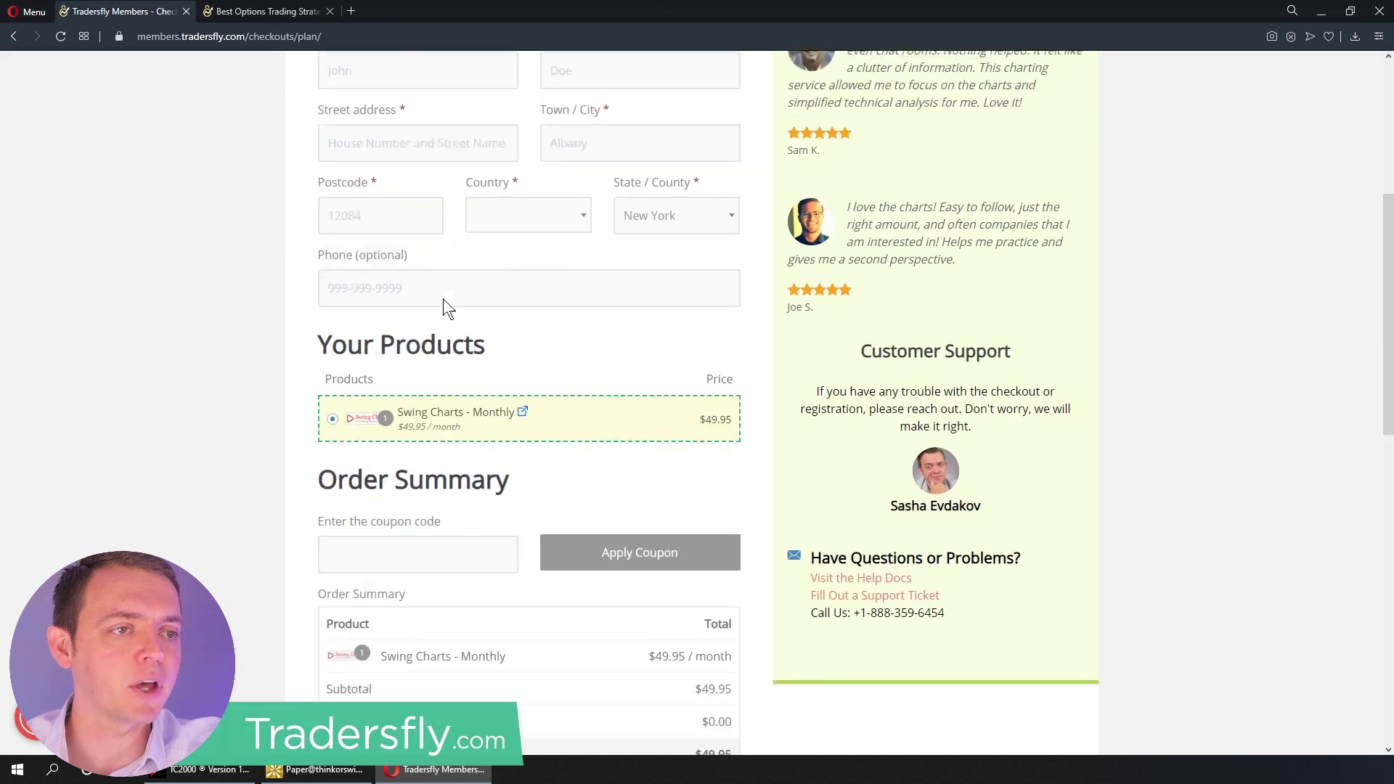
Apply the coupon 'sharethelove' so the Swing Charts total drops to $24.98.
scroll(400, 445, down, 3)
click(403, 296)
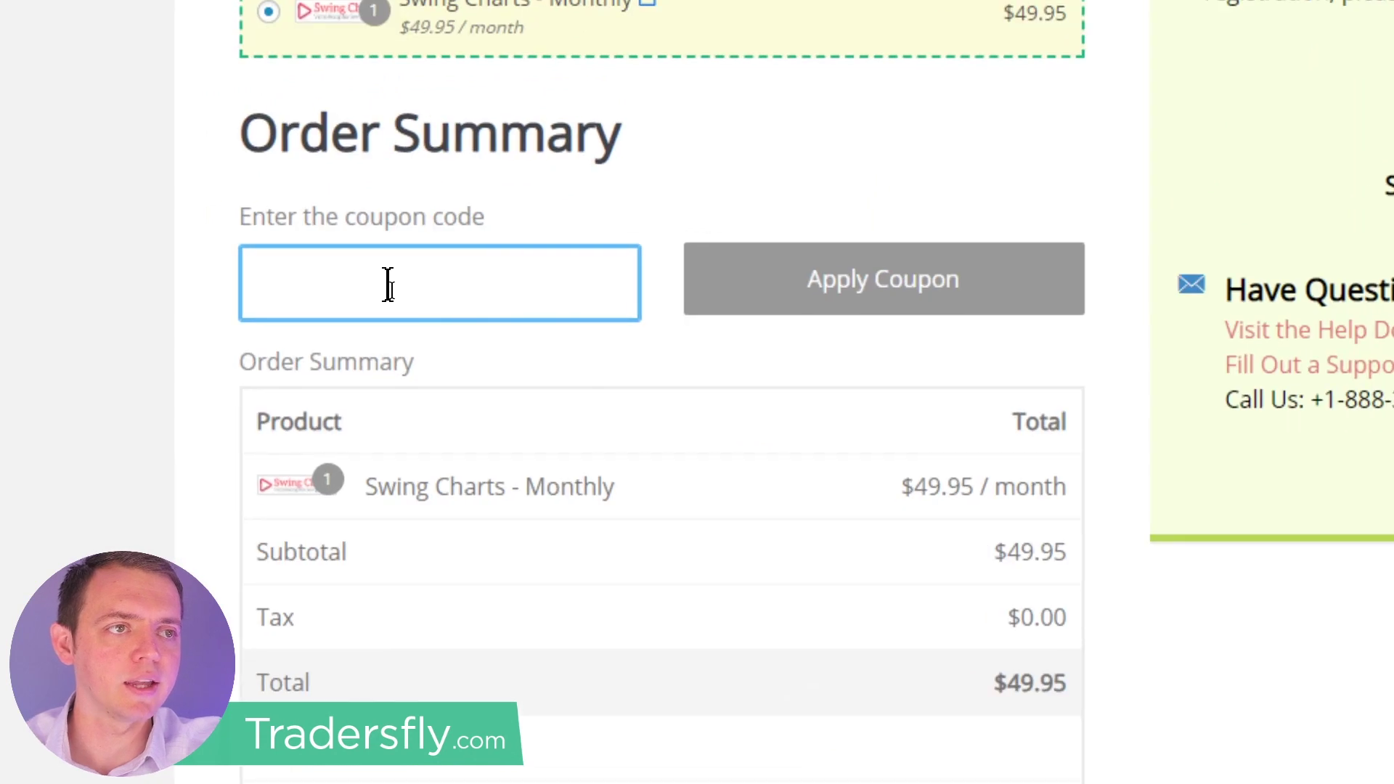
text(share)
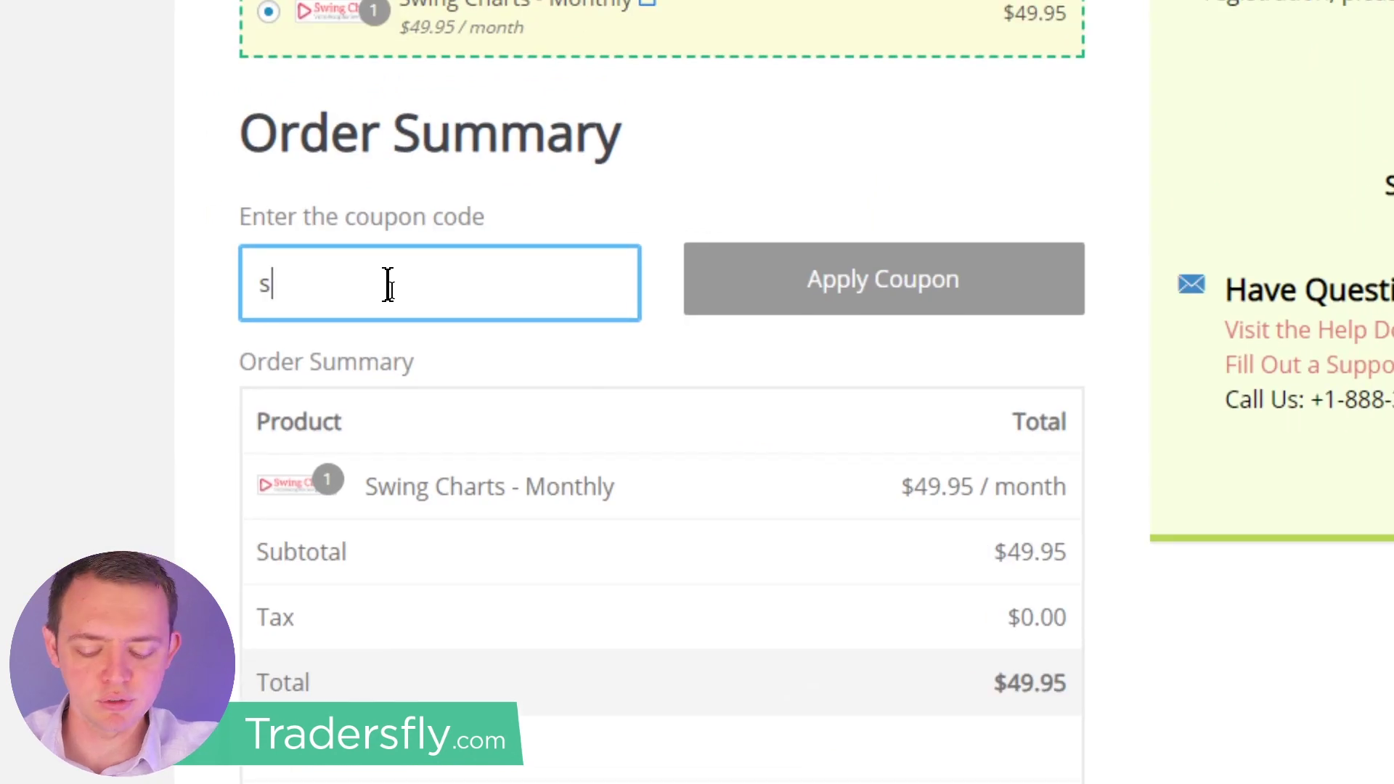
text(thelove)
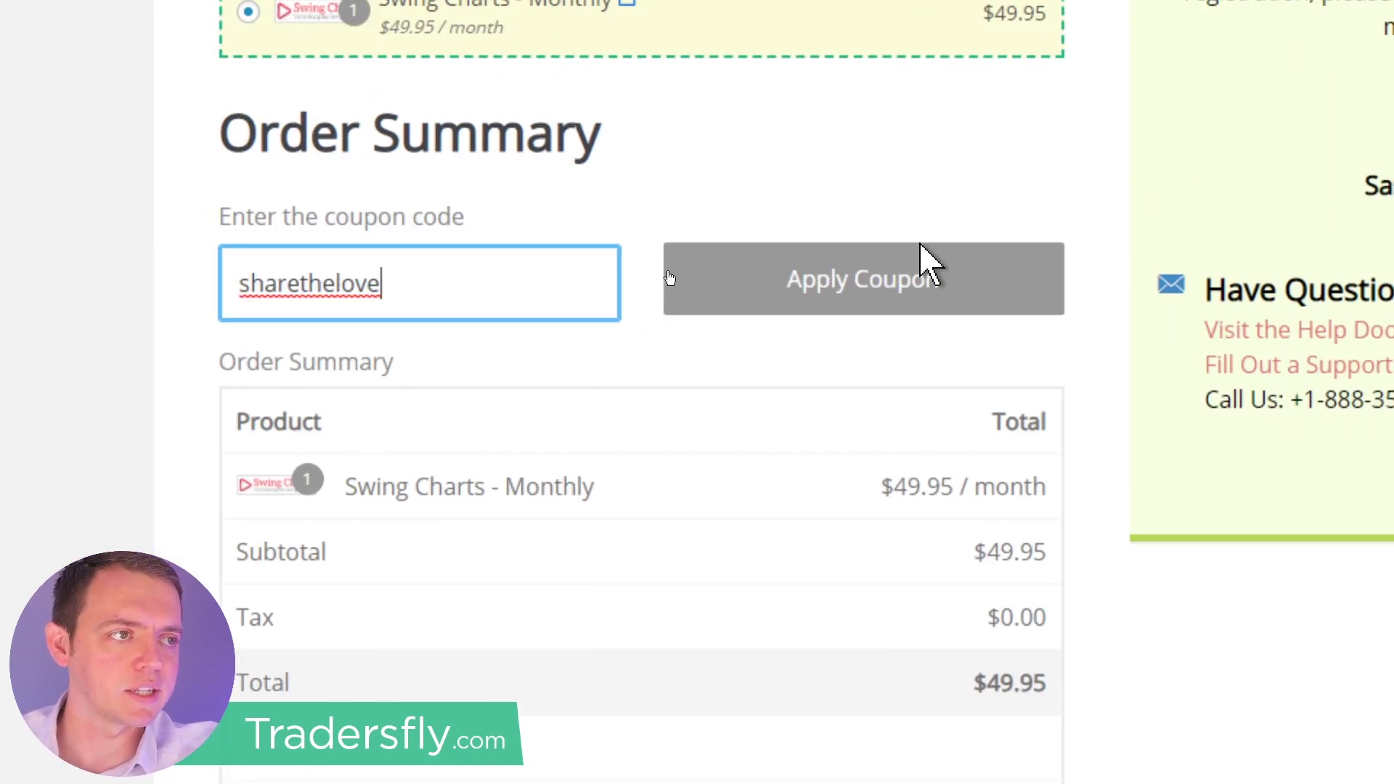
click(669, 278)
scroll(694, 397, down, 6)
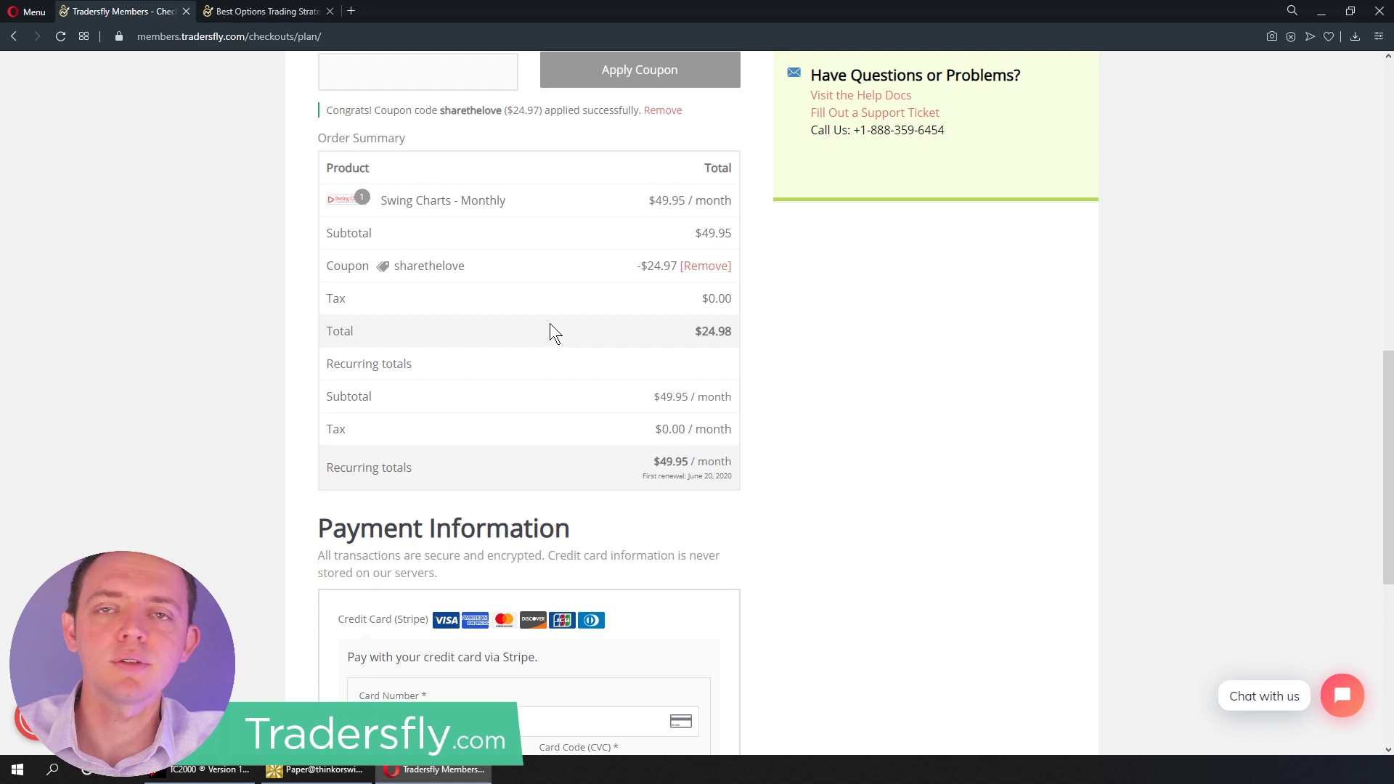
Go back through the Tradersfly plan pages and bring up the AAN daily chart in TradingView.
scroll(516, 348, up, 8)
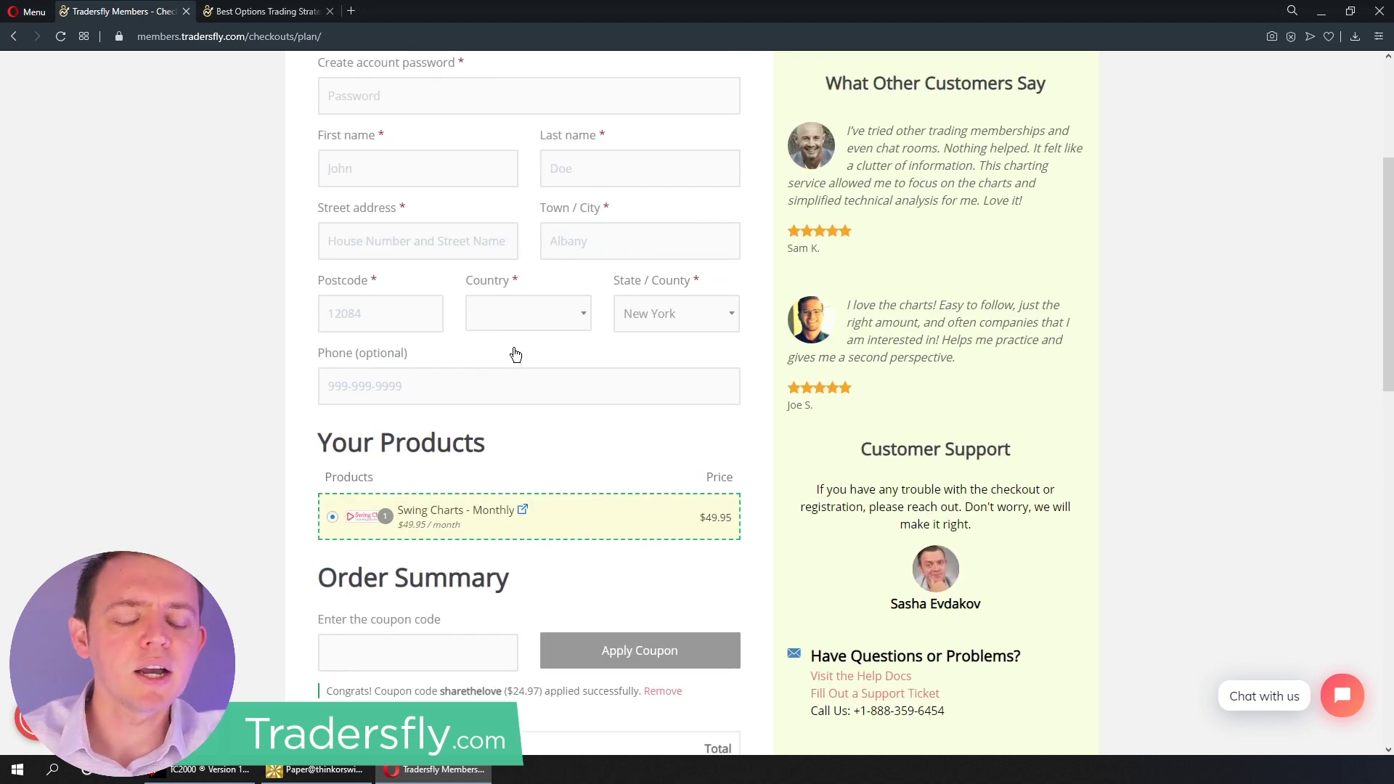
scroll(516, 354, up, 4)
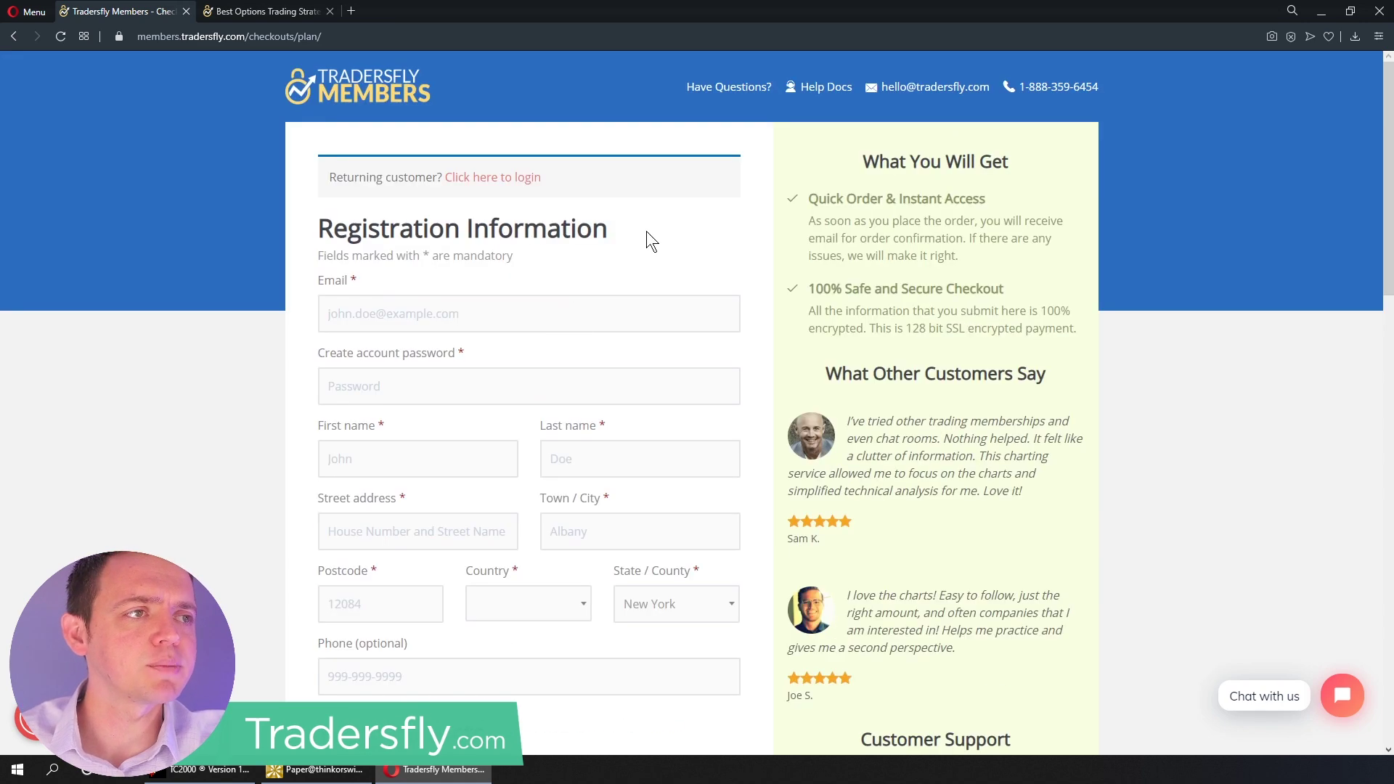
click(12, 37)
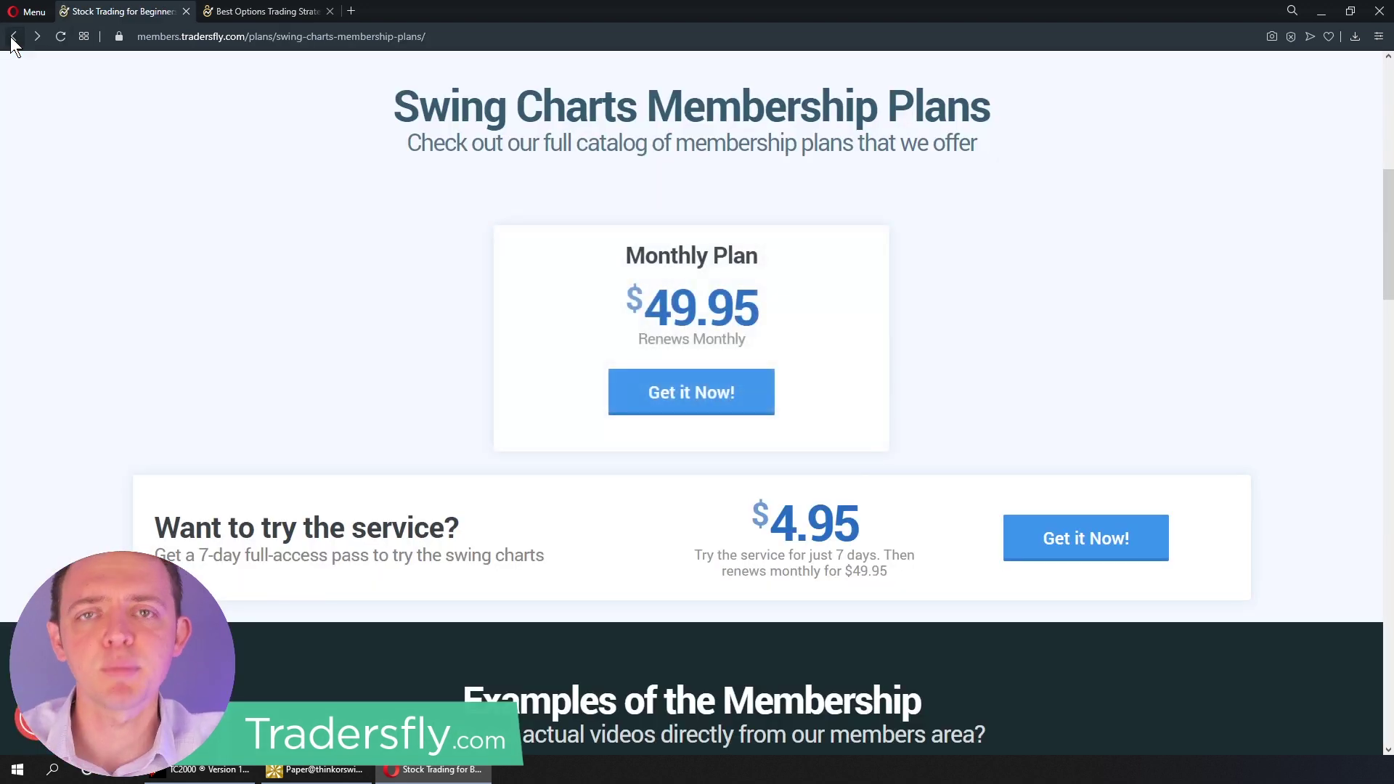
click(13, 37)
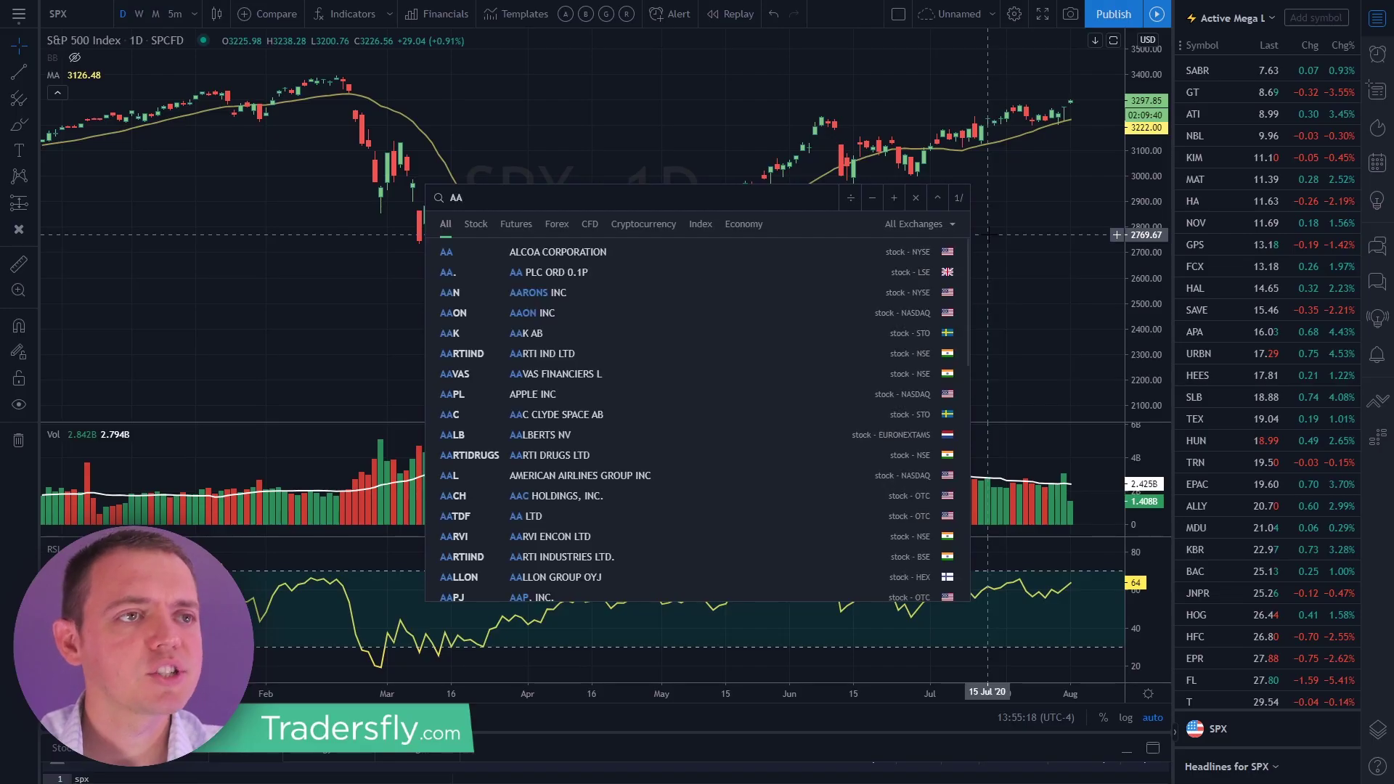
key(Escape)
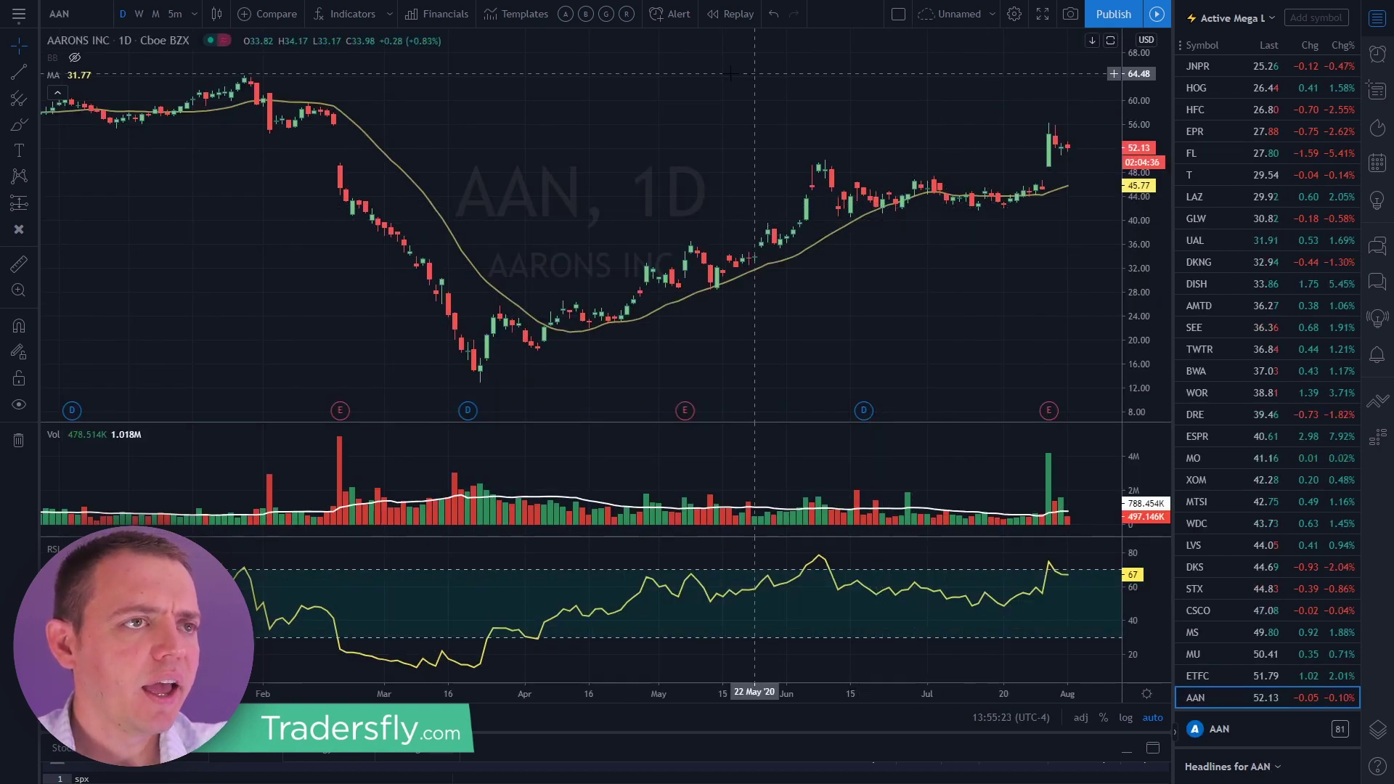
Swap the RSI pane via layout templates A and G, leaving only price and volume panes.
click(570, 15)
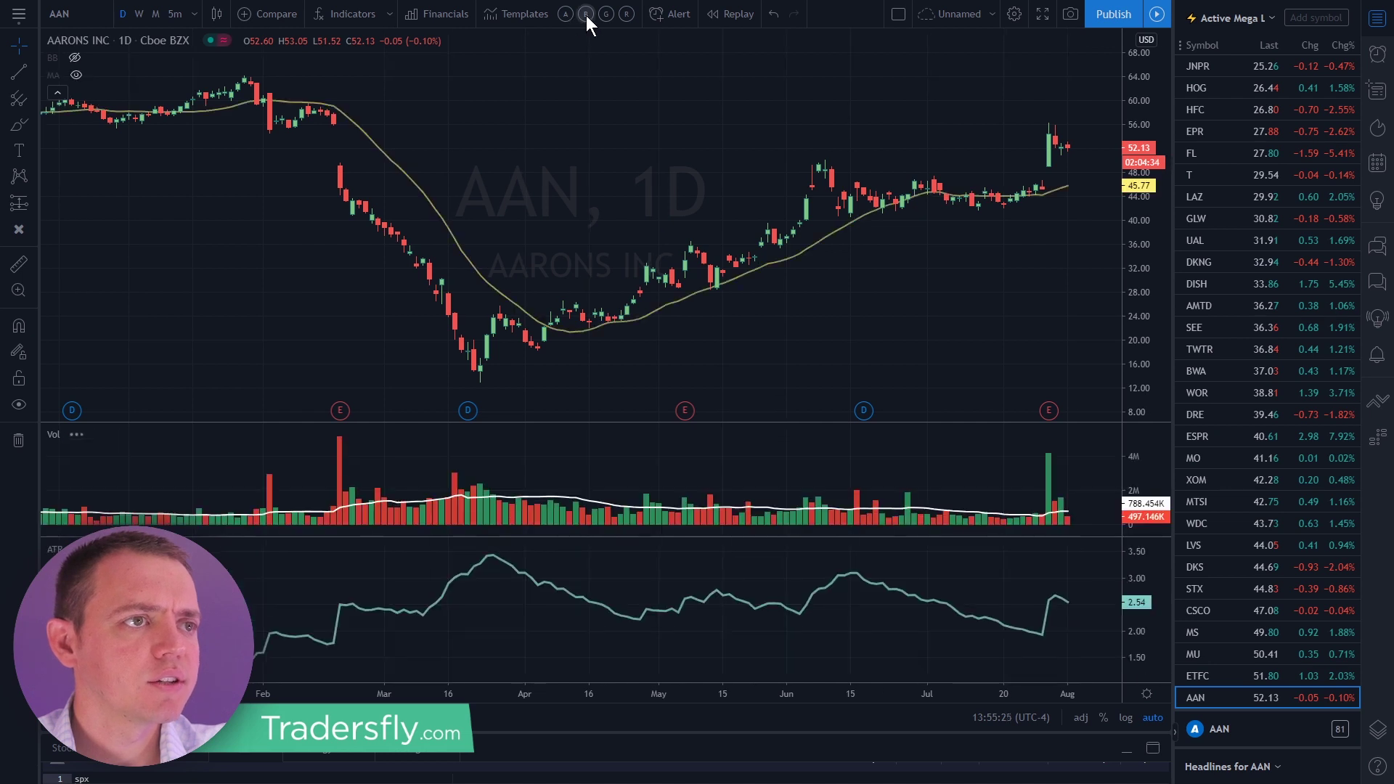
click(602, 15)
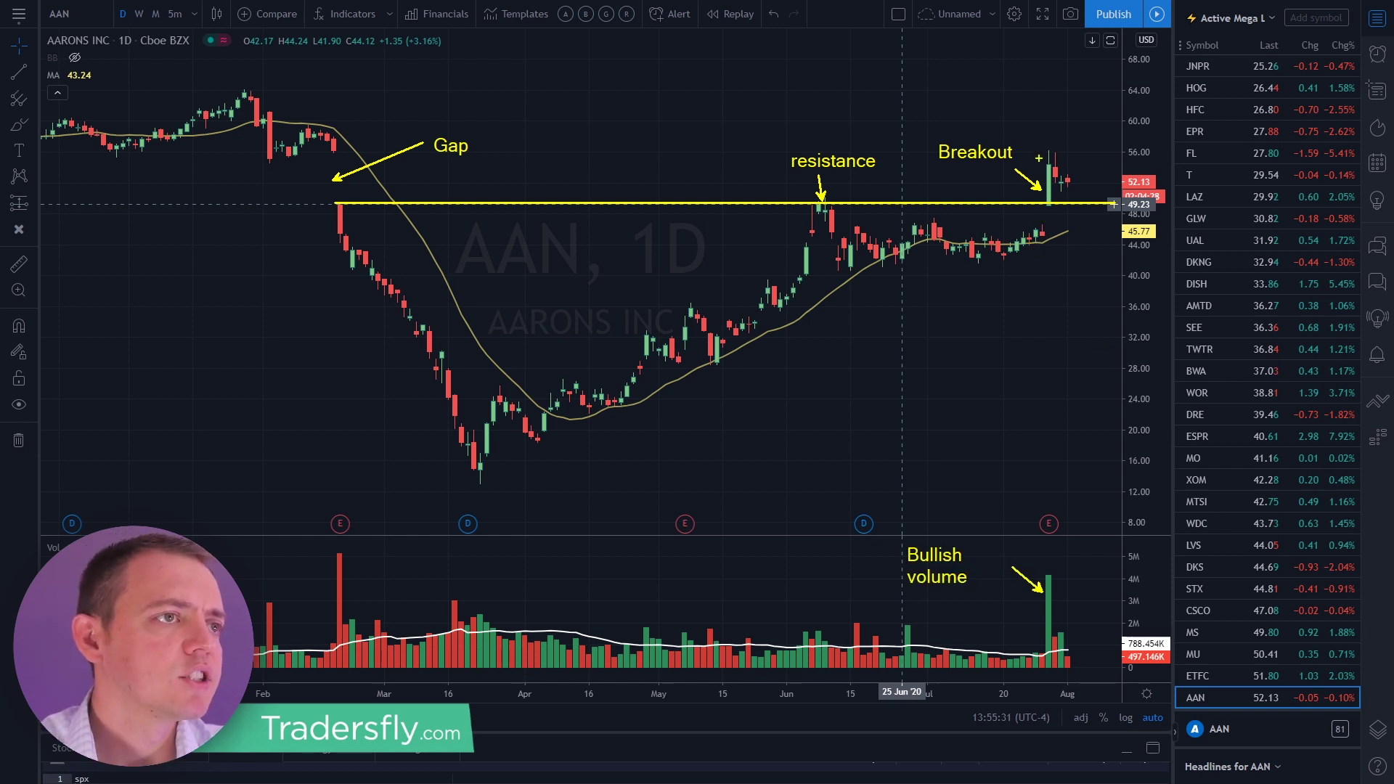
Add a 'Wide price spread' label and a second 'Gap' arrow, redrawing the arrow beside the breakout candle.
text(Wide price spread)
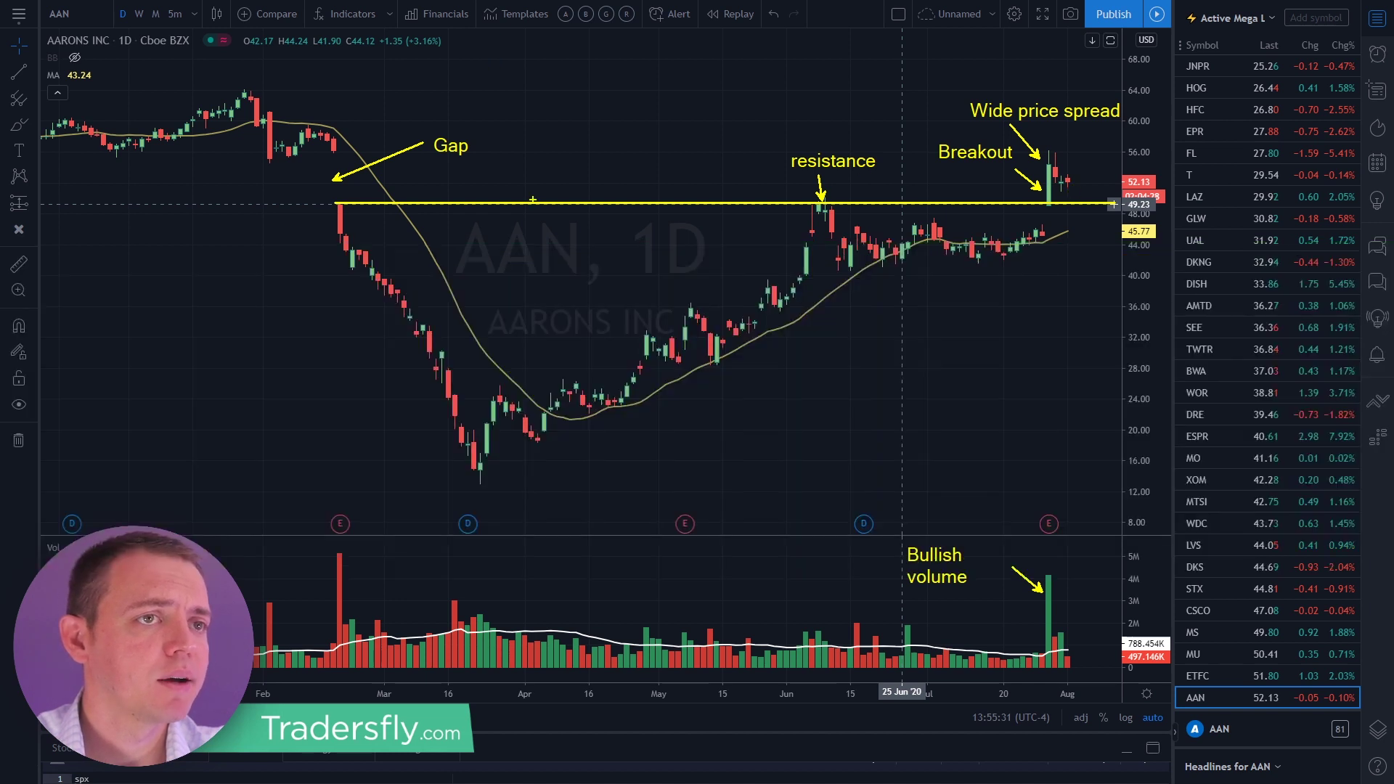
drag(1051, 220, 1056, 255)
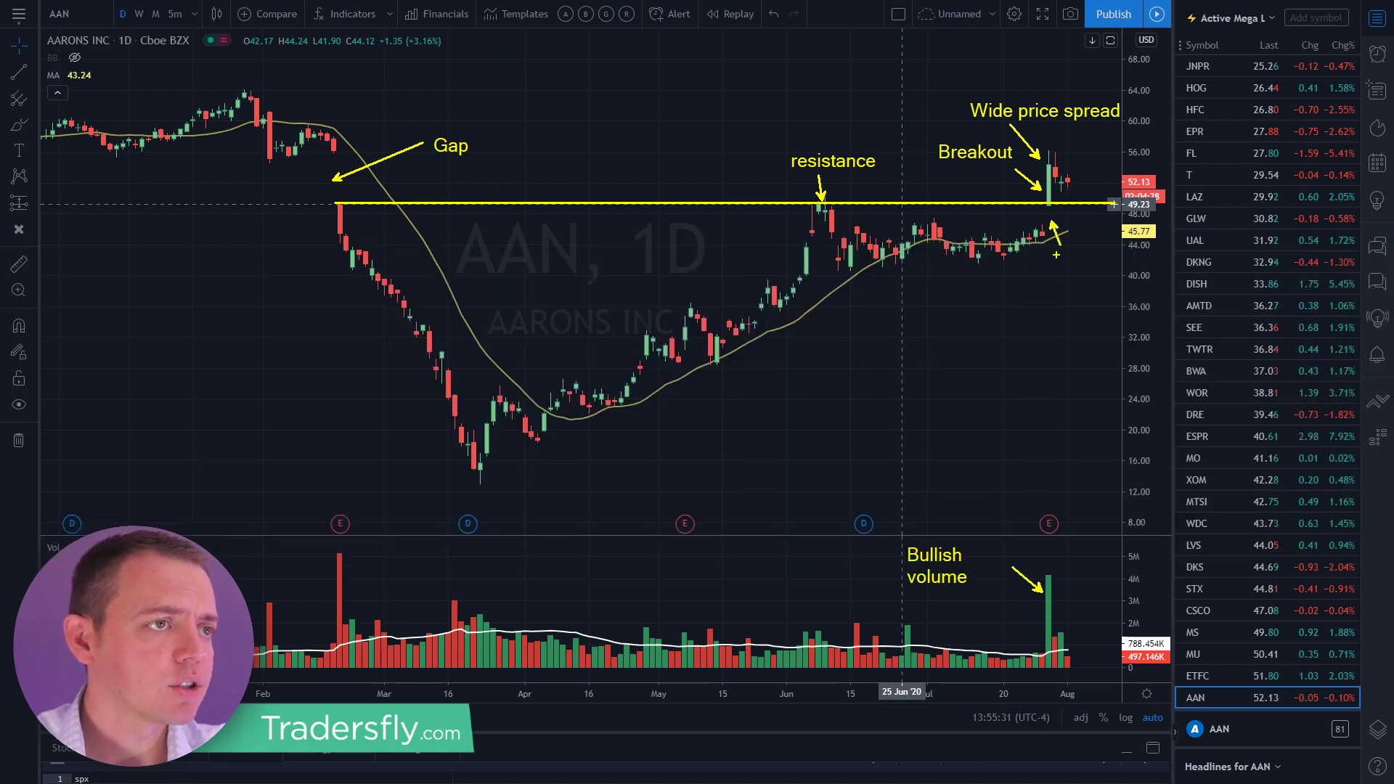
text(Gap)
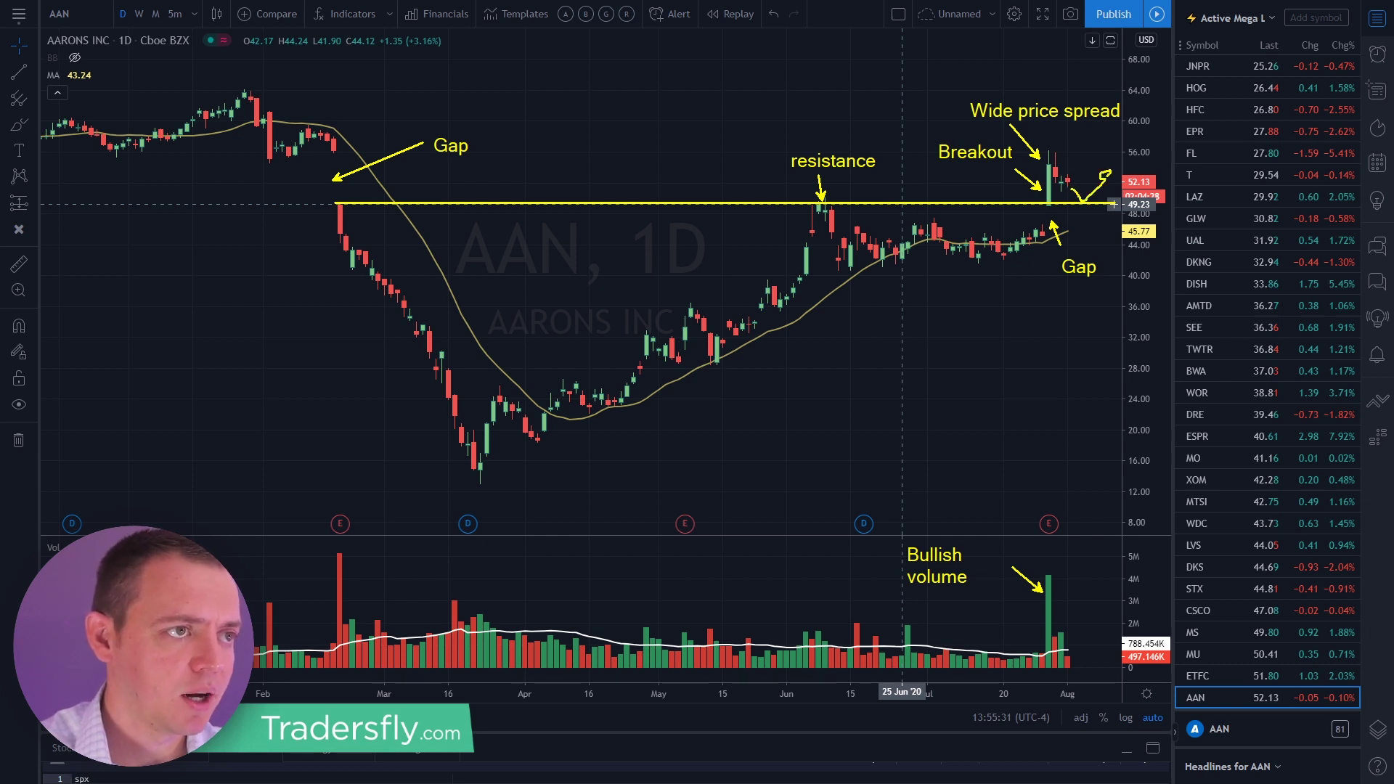
key(ctrl+z)
drag(1073, 187, 1089, 197)
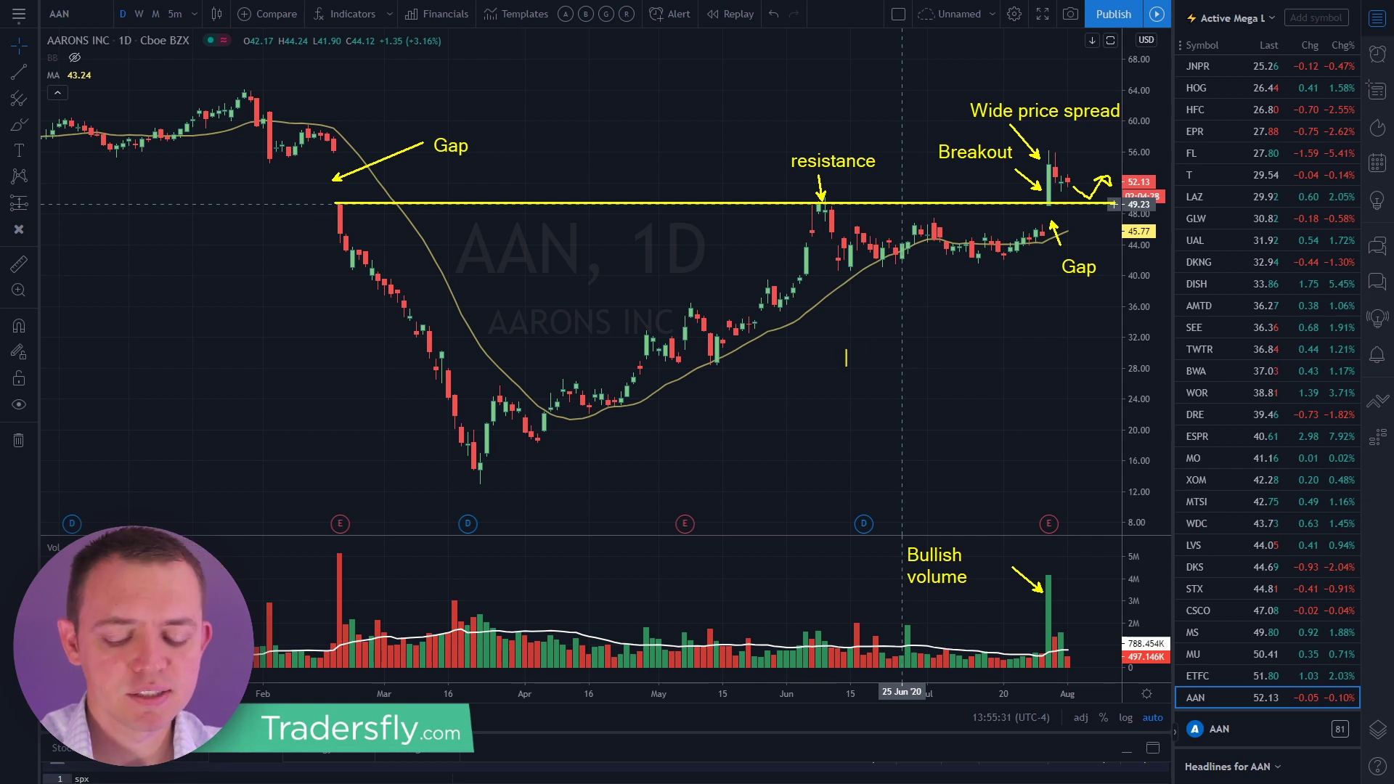
Write a five-line note: watch for a pull back, then a healthy bounce on volume.
text(Watch for a possible pull back)
key(Return)
text(and then a bounce as this would)
key(Return)
text(be the healthies thing you can)
key(Return)
text(s)
key(BackSpace)
text(have... and of course a bounce)
key(Return)
text(on volume...)
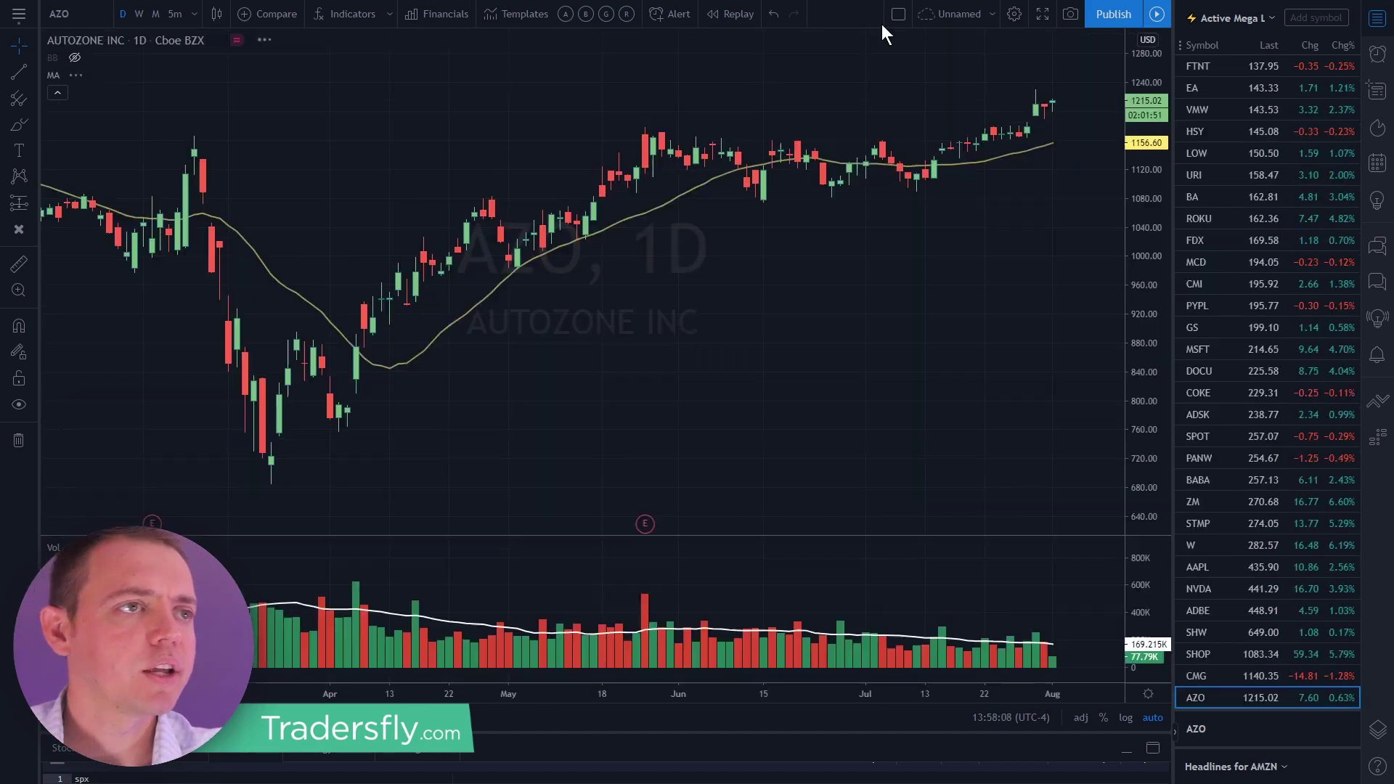
Switch AZO to weekly and draw a yellow resistance line labelled 'Breakout' and 'resistance'.
scroll(896, 117, down, 3)
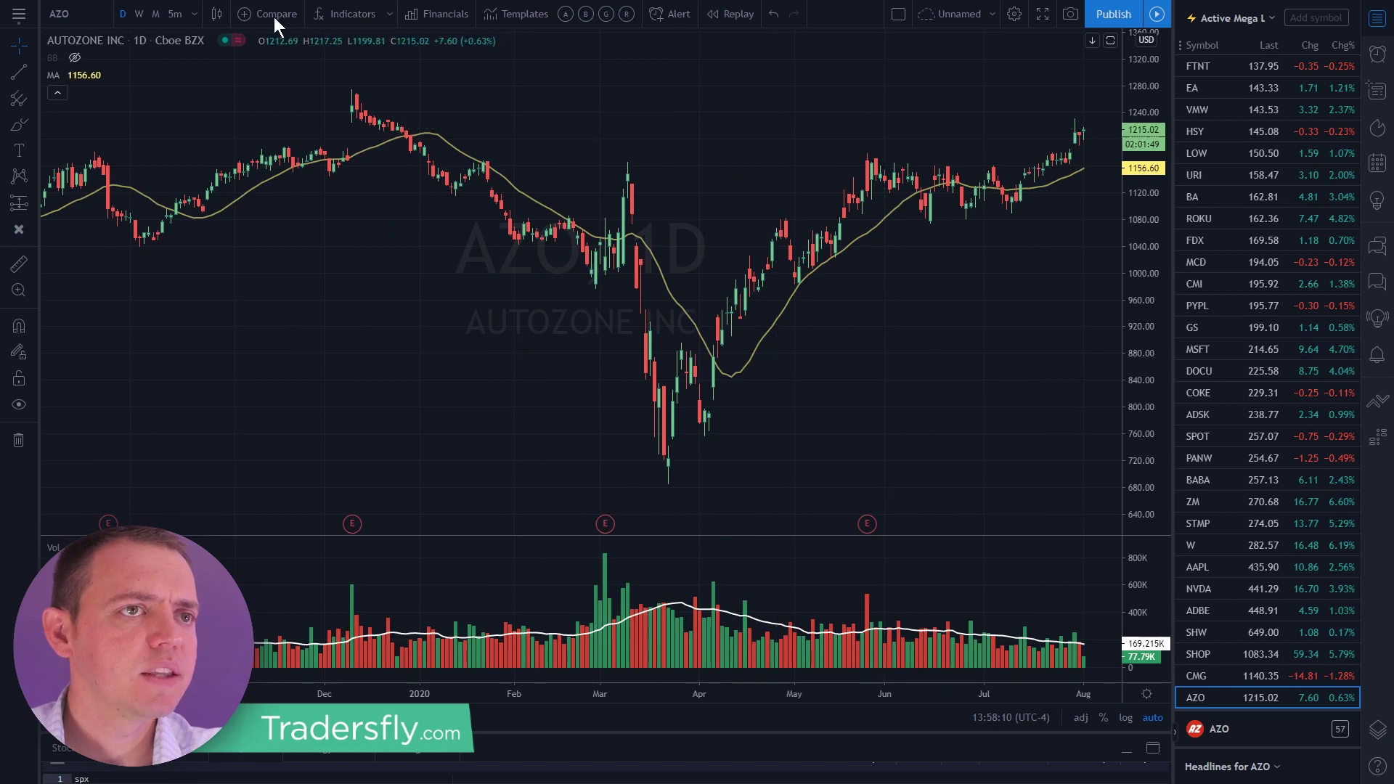
click(142, 12)
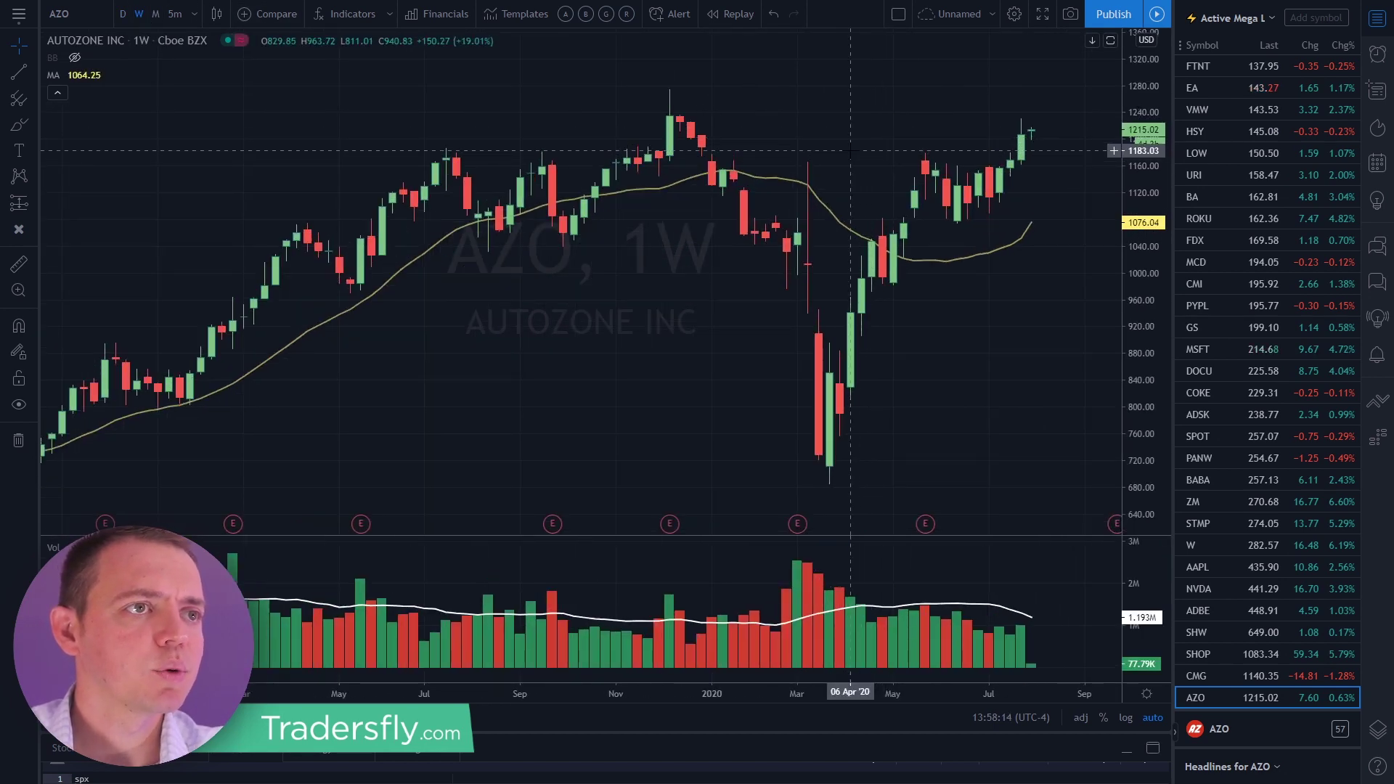
click(443, 148)
click(1021, 148)
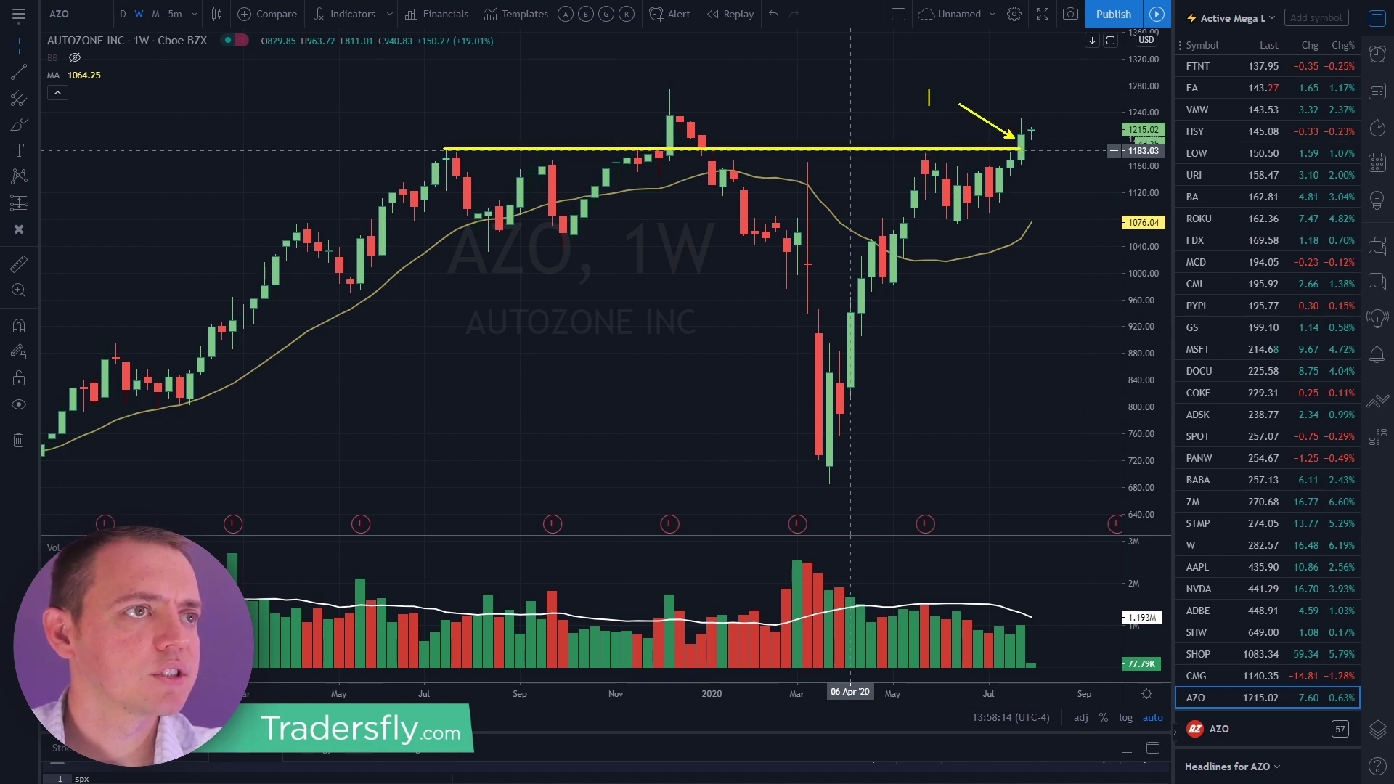
text(Breakout)
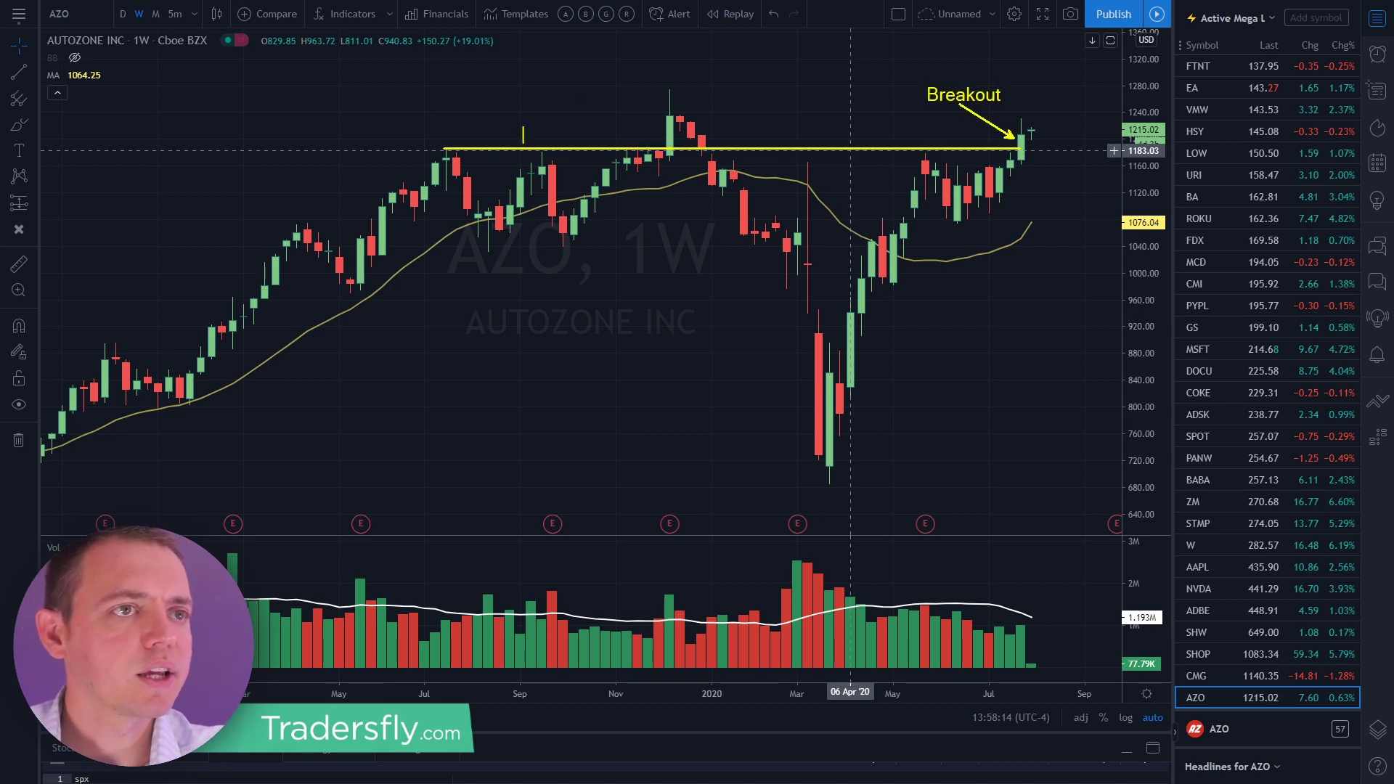
click(457, 133)
text(resistance)
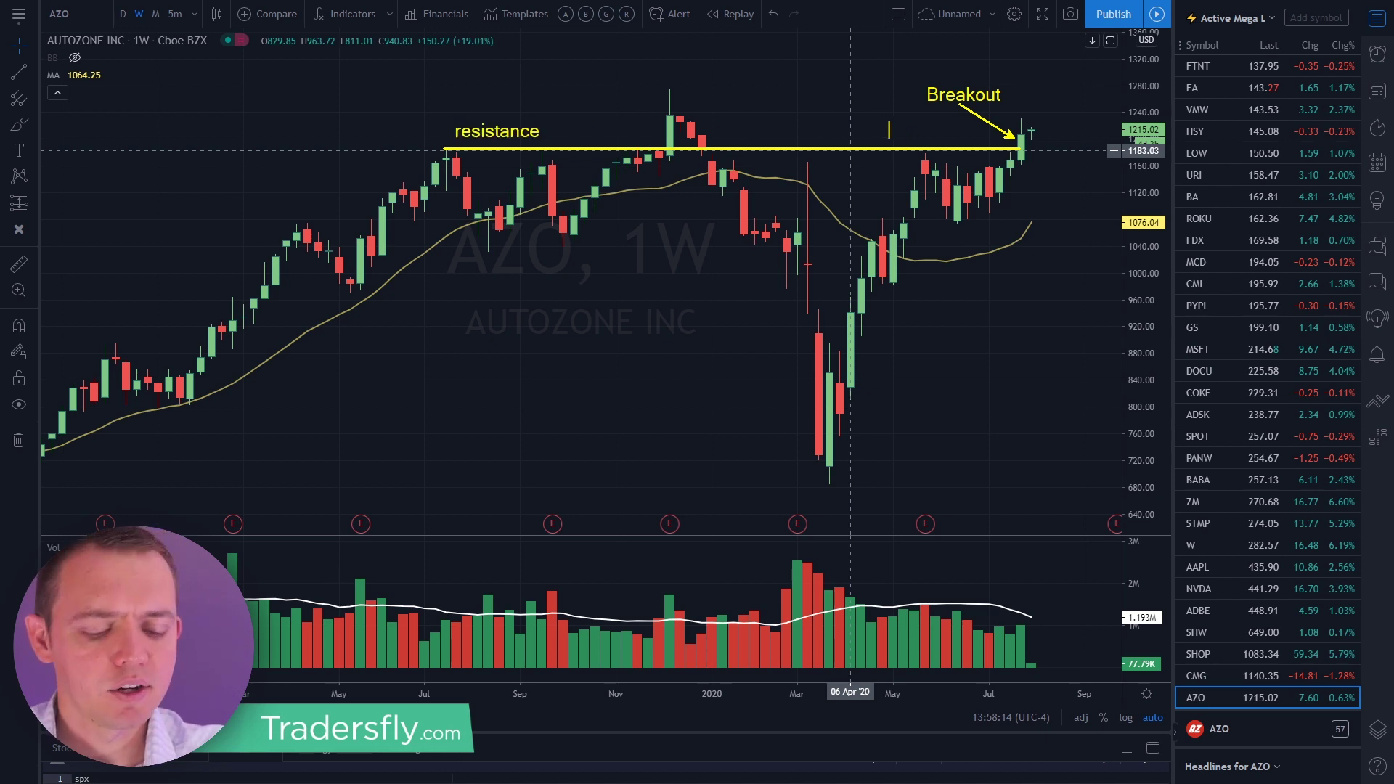
text(resistance)
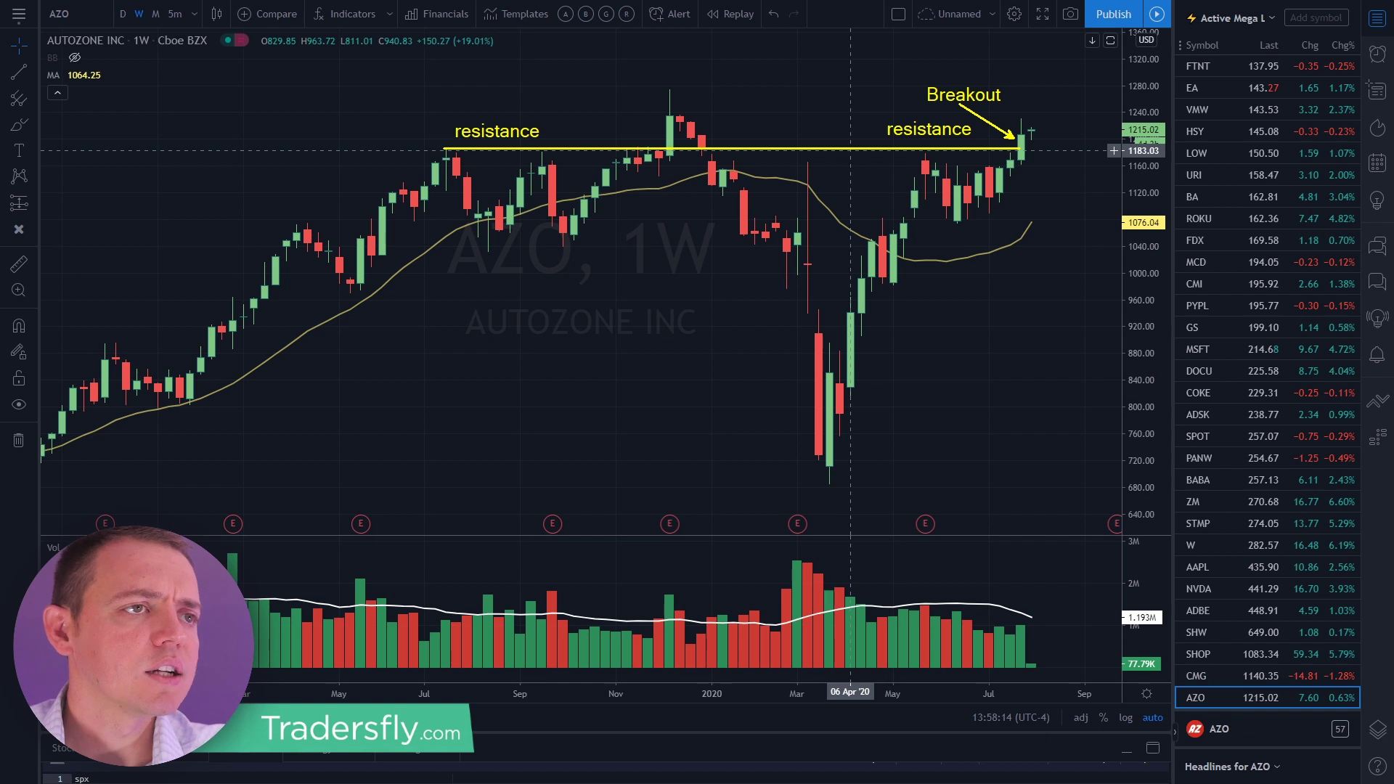
Add a note that the stock is attempting to break past resistance, but volume is weak.
click(380, 342)
text(Stoc)
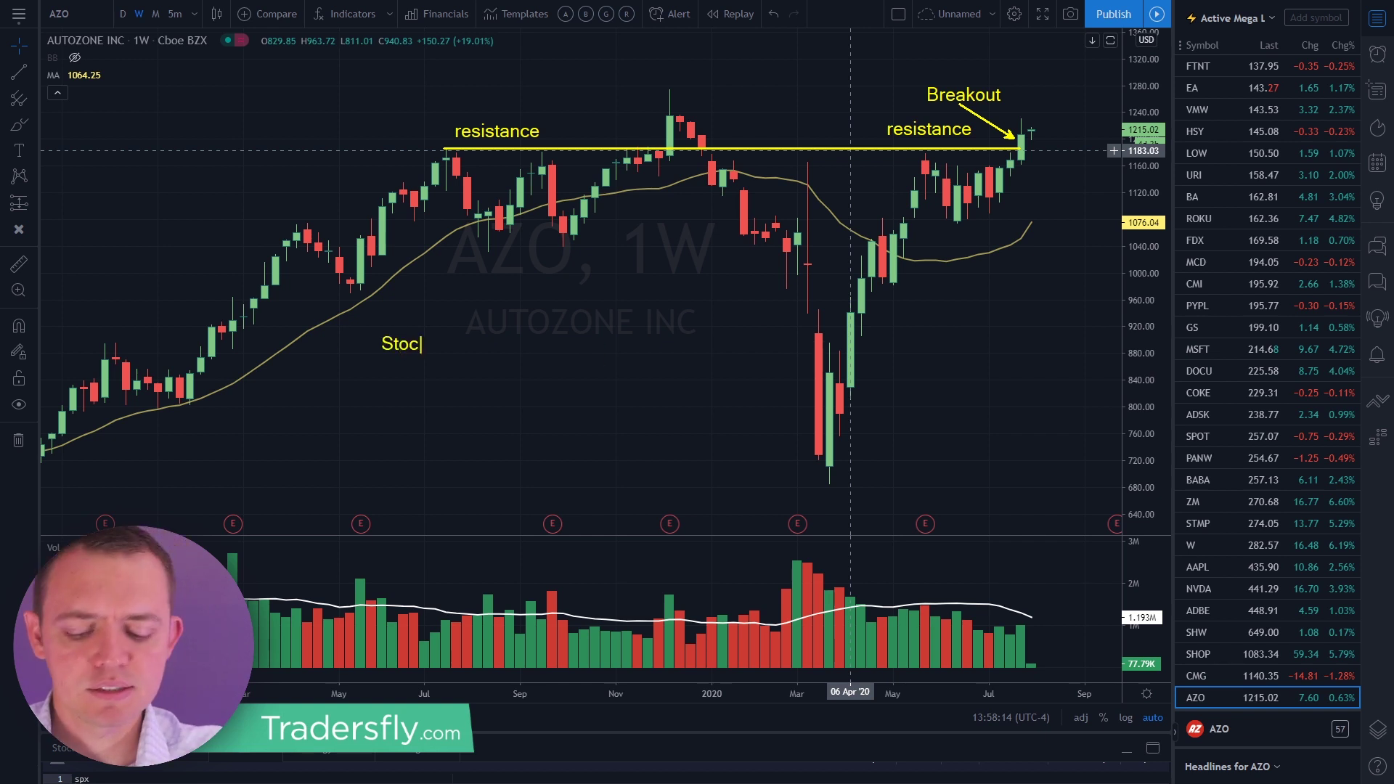
text(k is attempting to break )
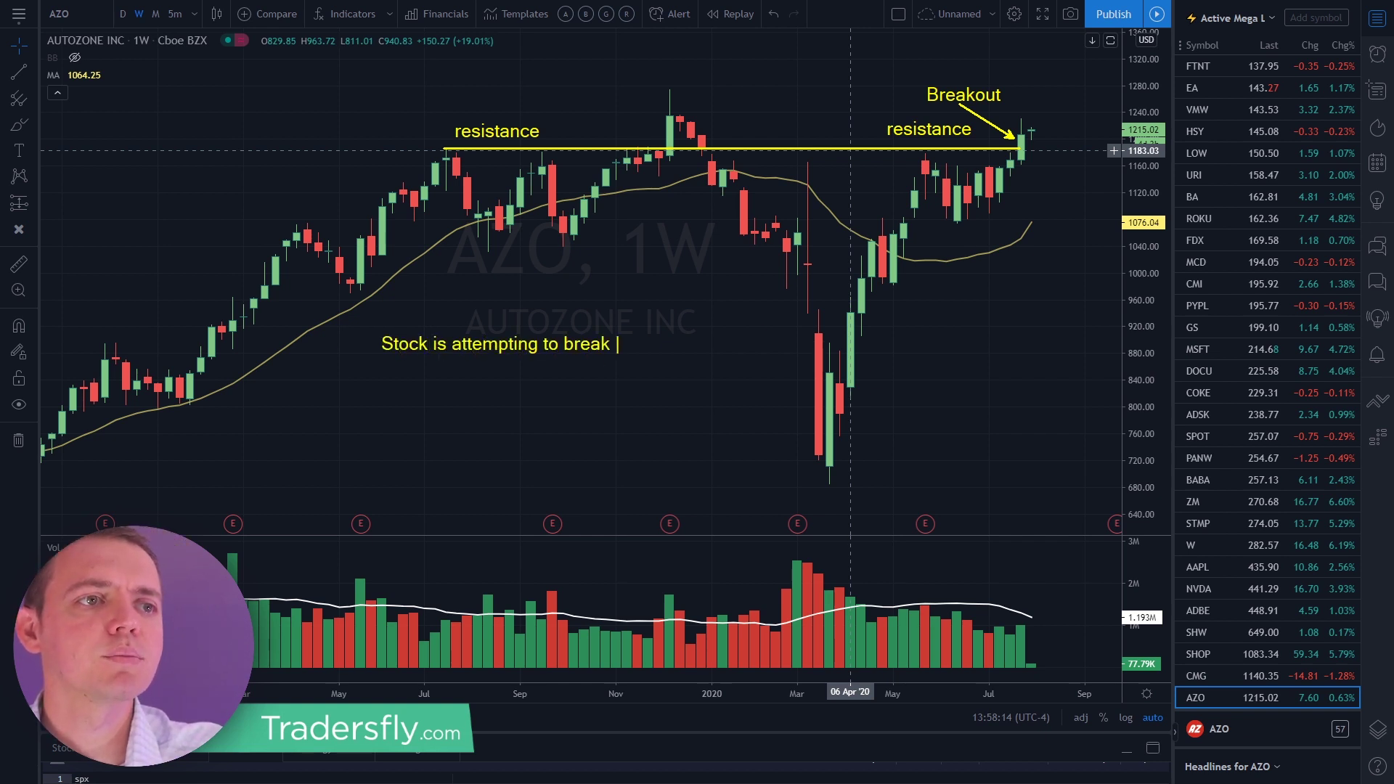
text(out past)
key(Return)
text(the resistan)
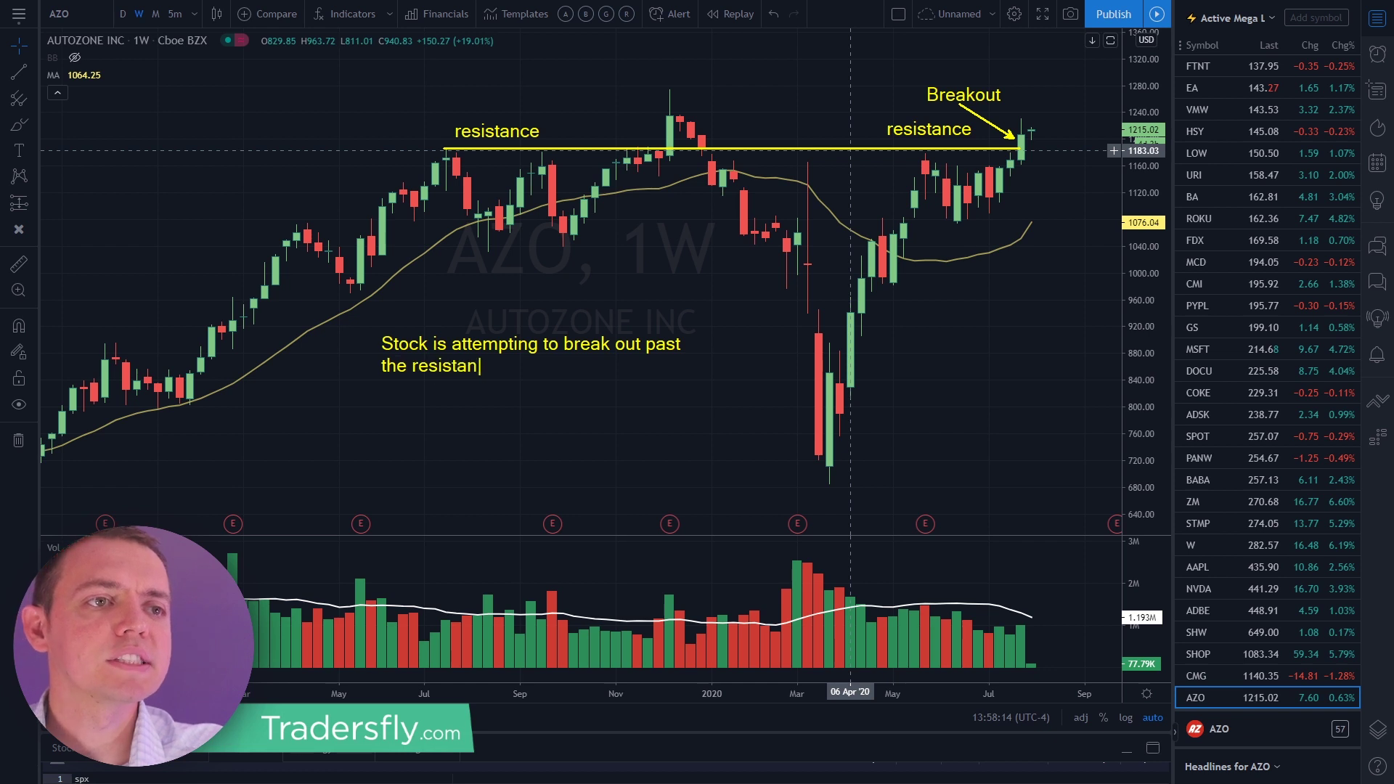
text(ce - which is a go)
key(BackSpace)
key(BackSpace)
text(good thing...)
key(Return)
text(bu)
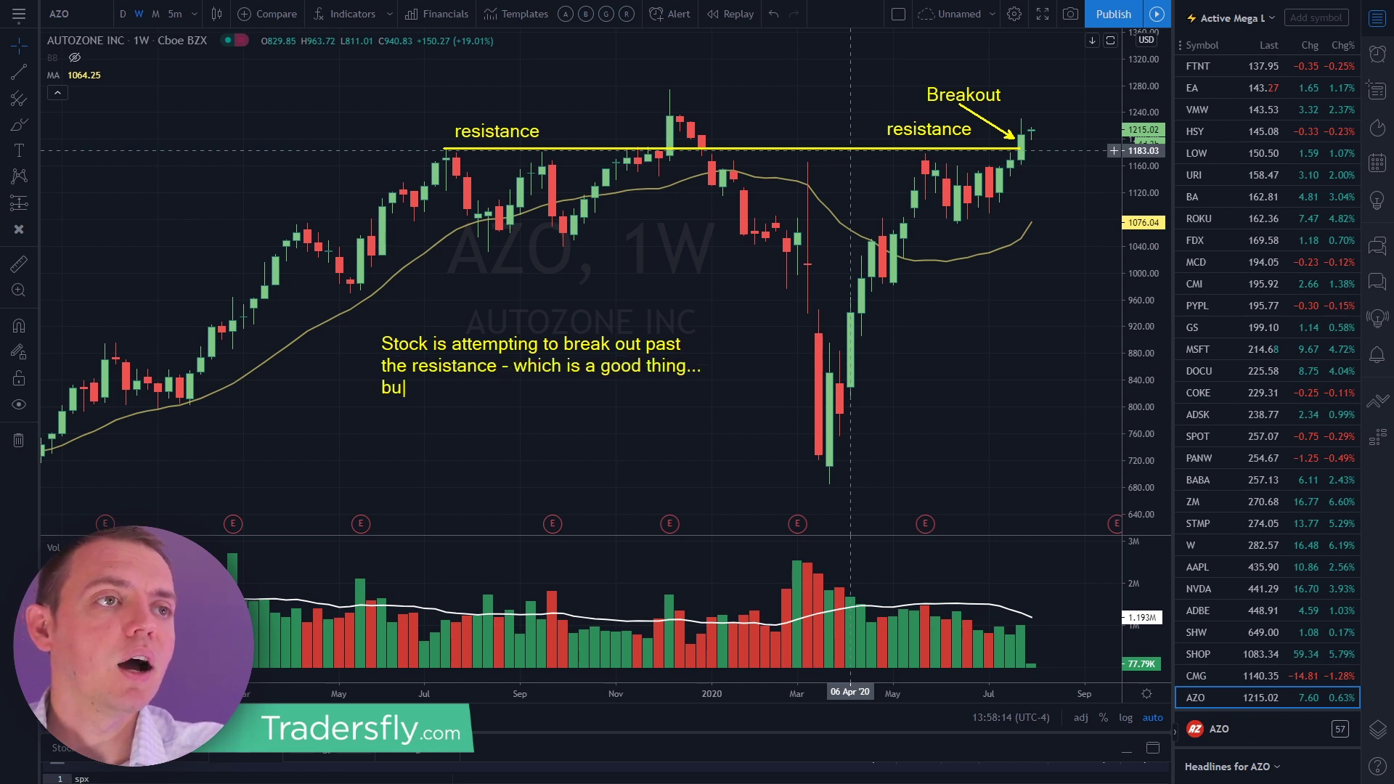
text(t - the volume is weak)
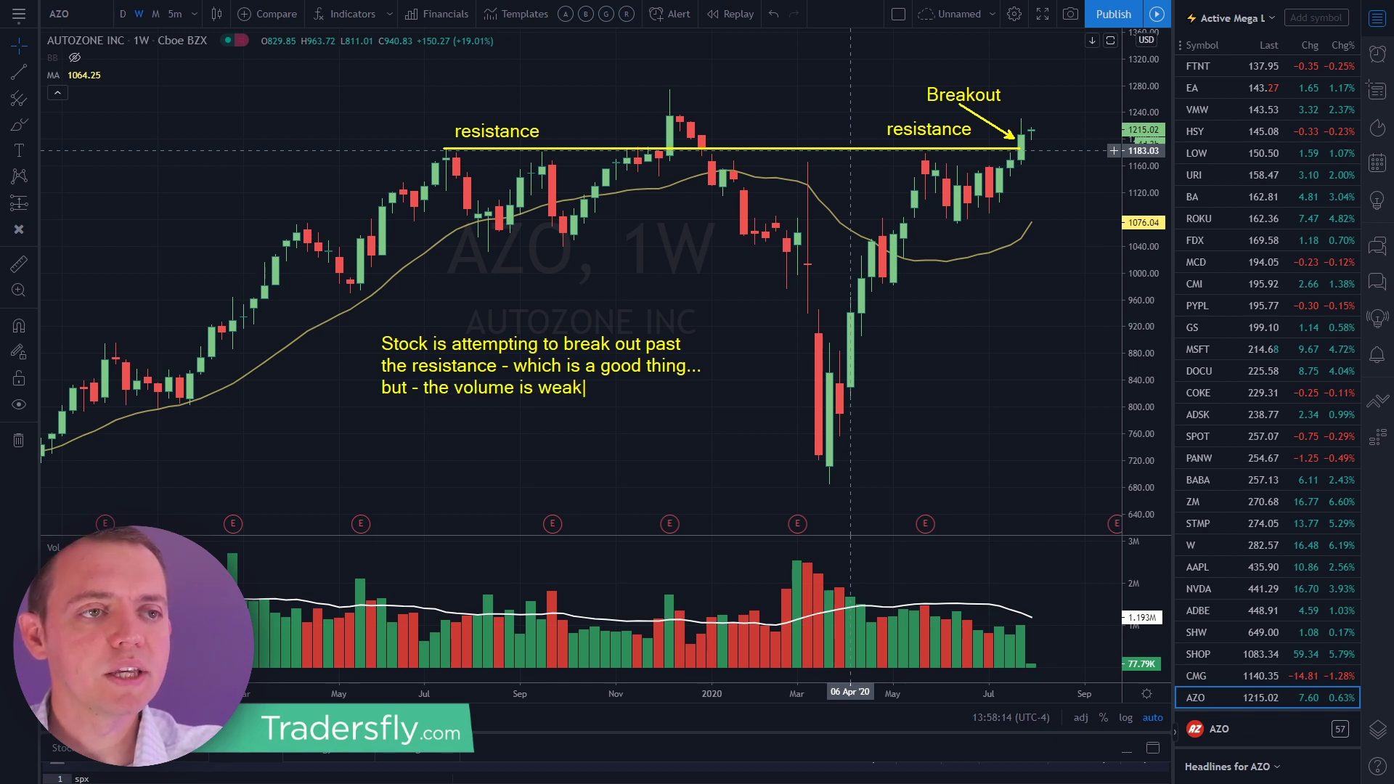
text(...)
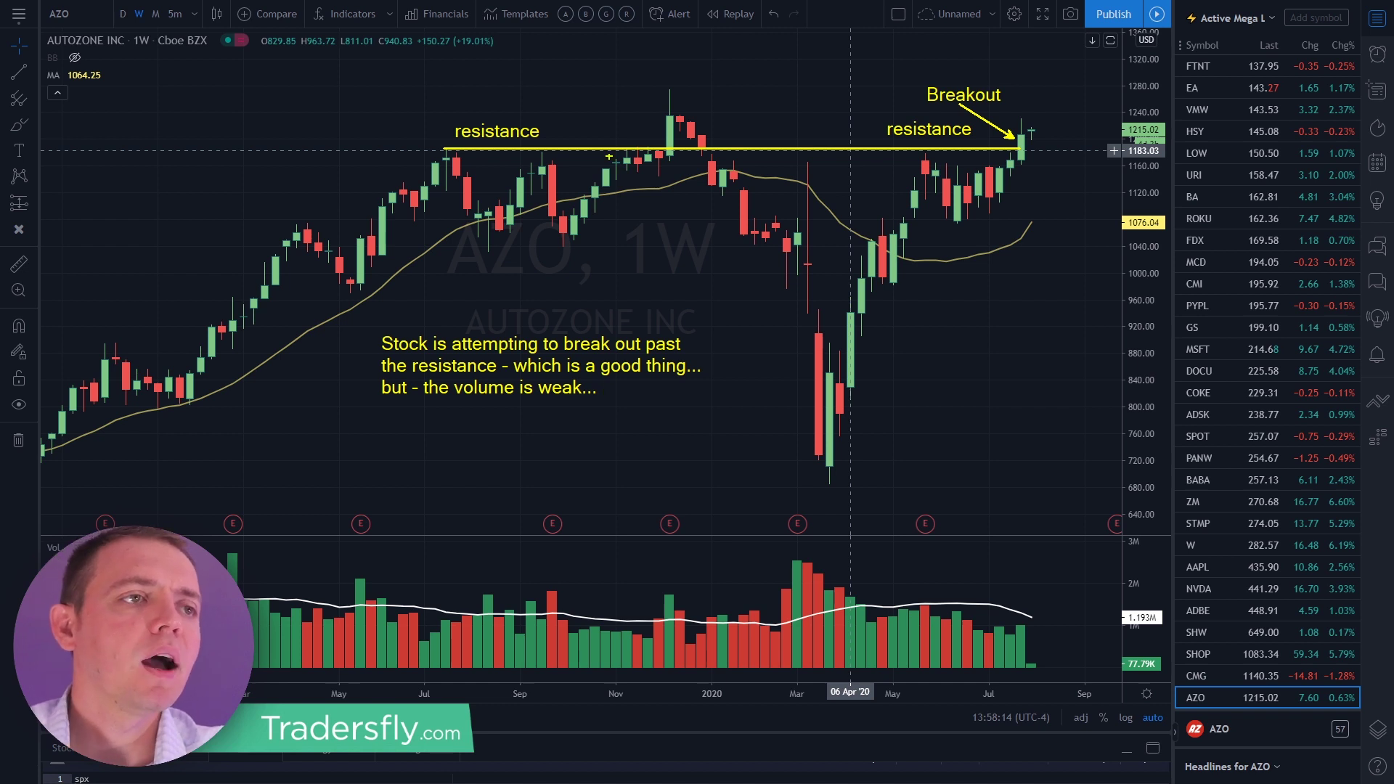
Circle the late-2019 peak as 'Some confluence...' and mark it 'Another resistance' with a magenta line.
mouse_move(637, 94)
mouse_down()
mouse_move(724, 148)
mouse_move(651, 94)
mouse_up()
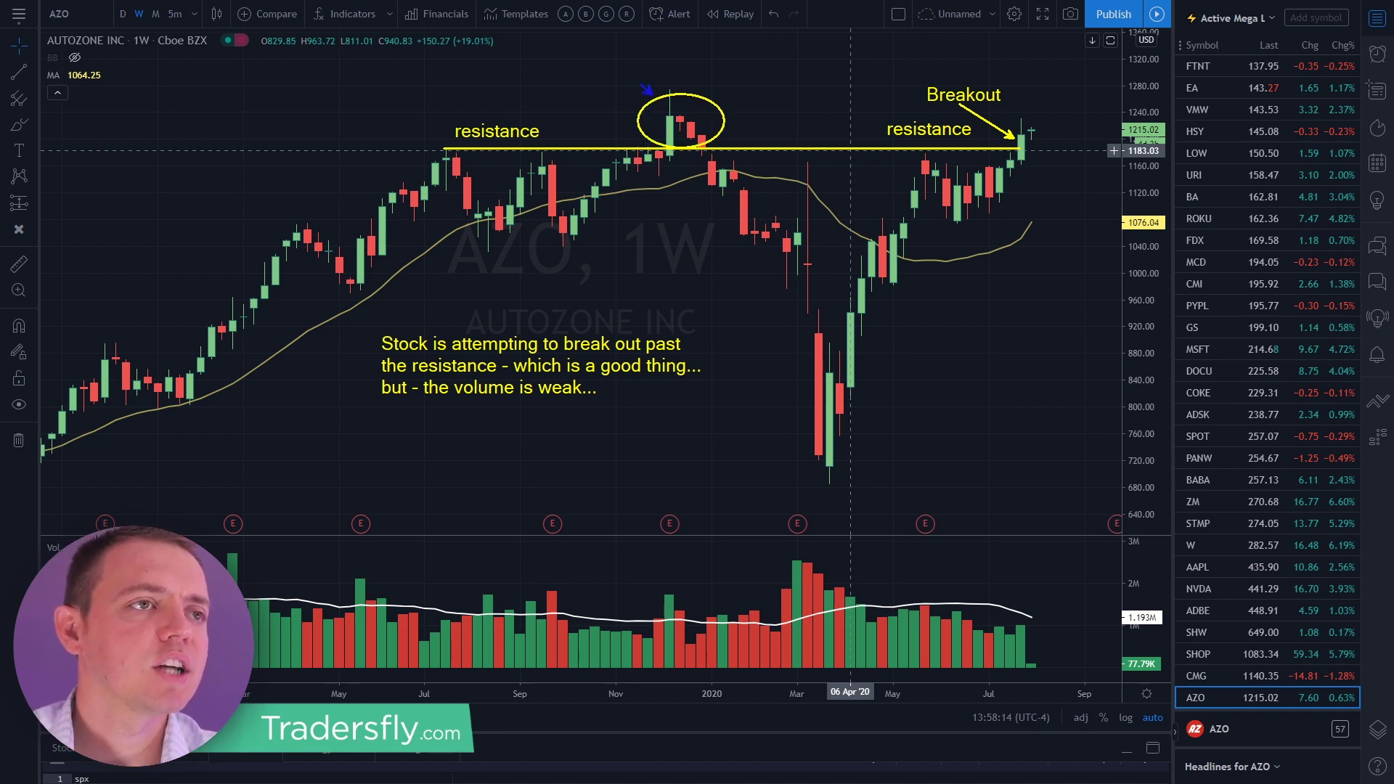
text(Some conflu)
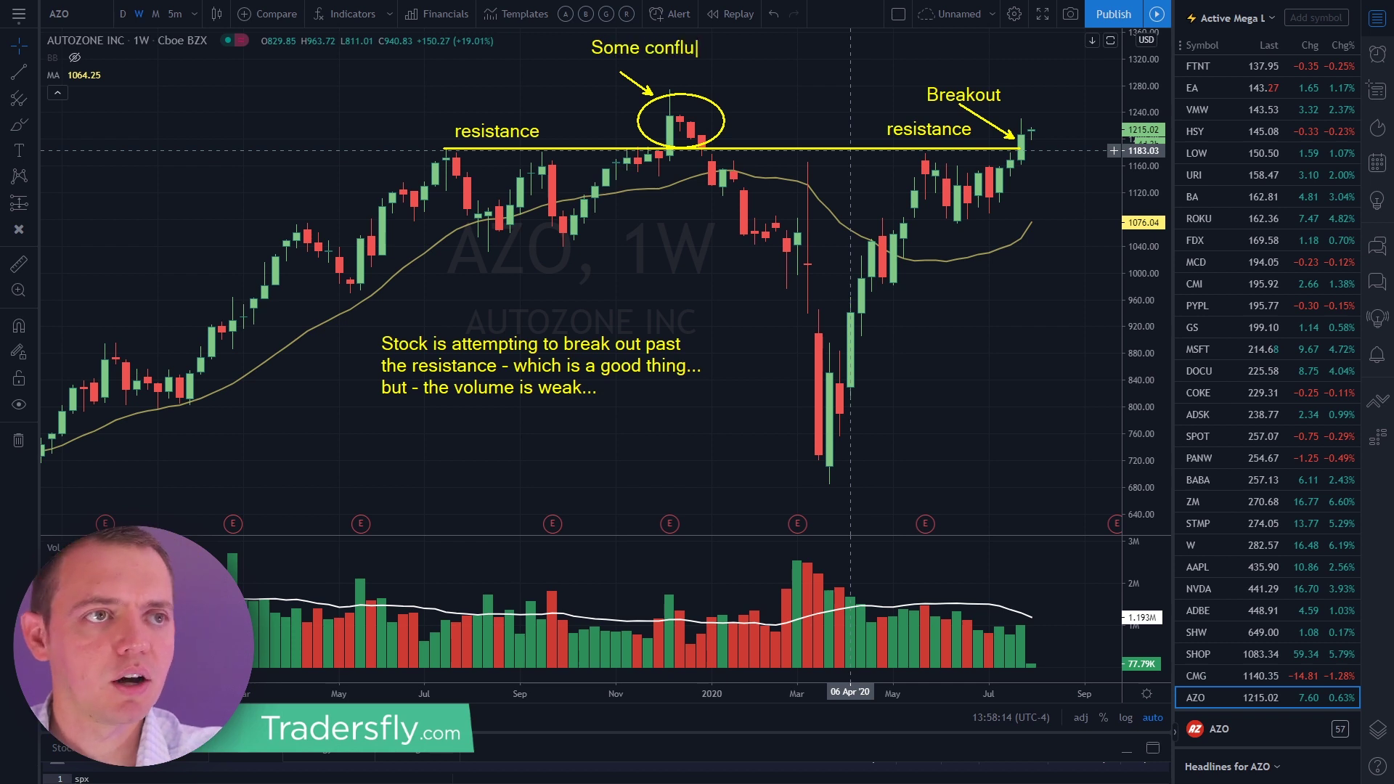
text(ence...)
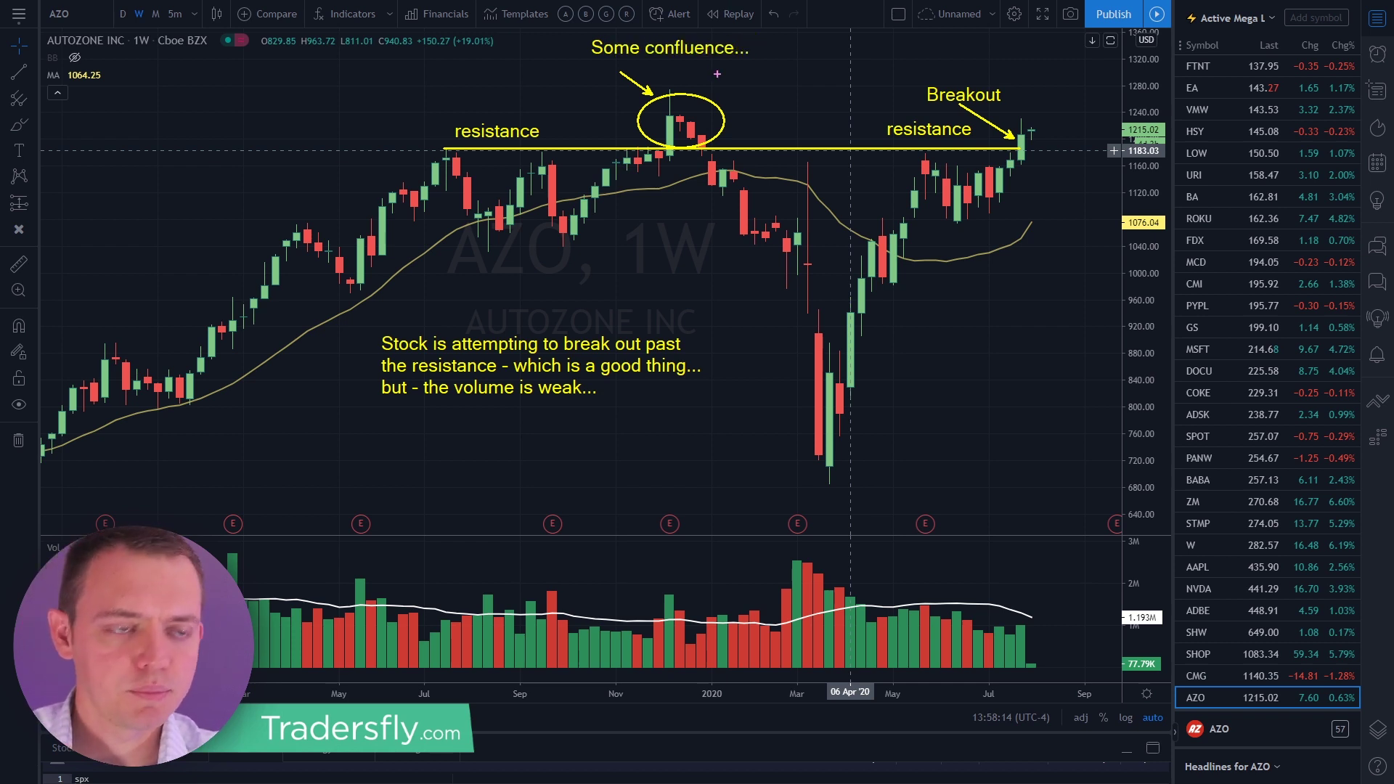
click(667, 89)
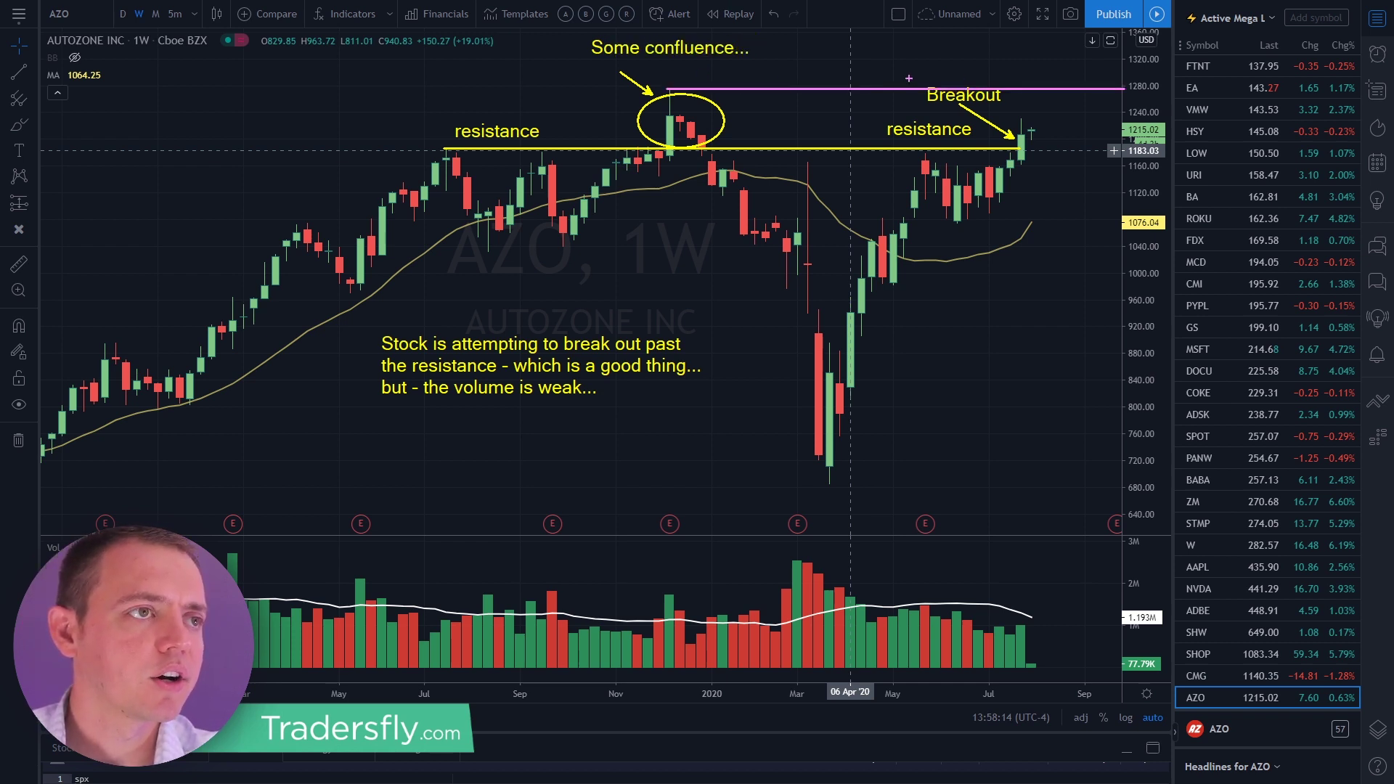
text(Another )
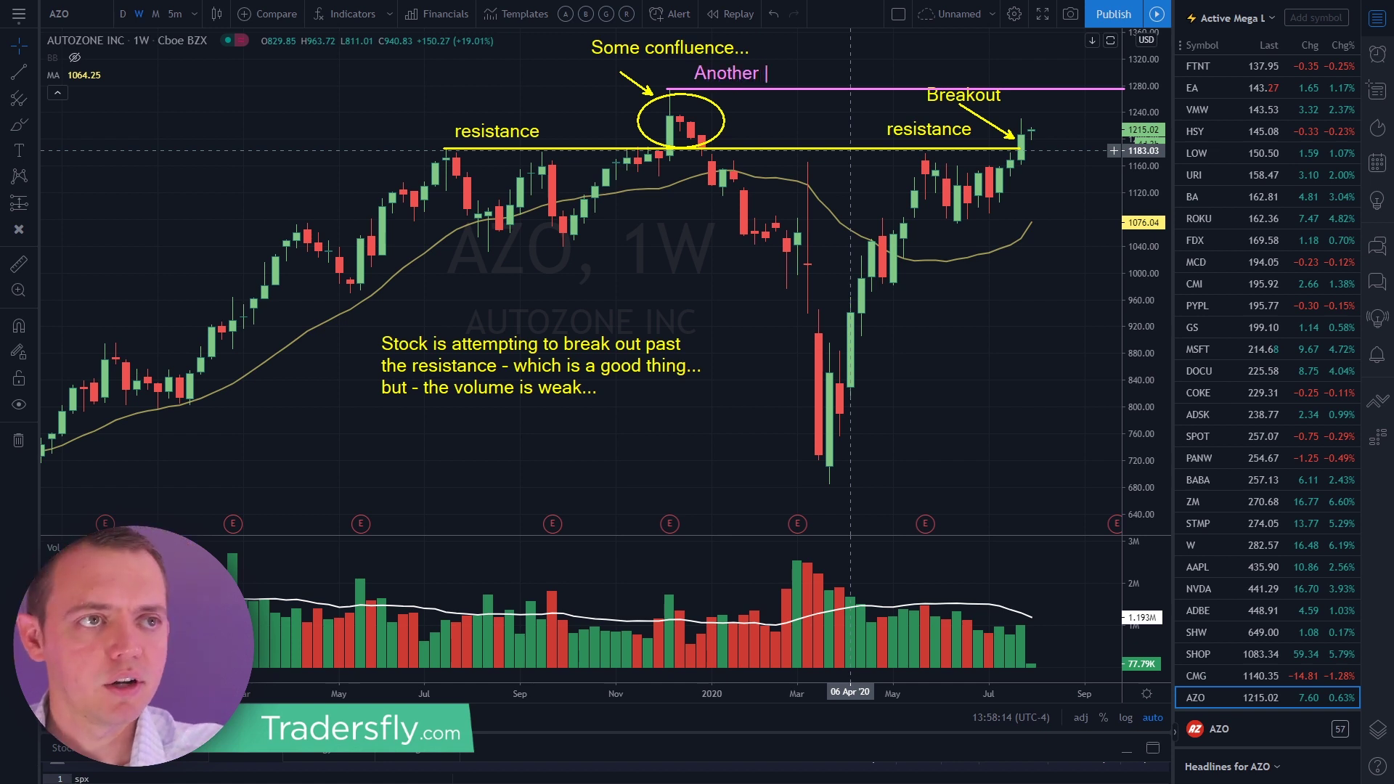
text(resistance)
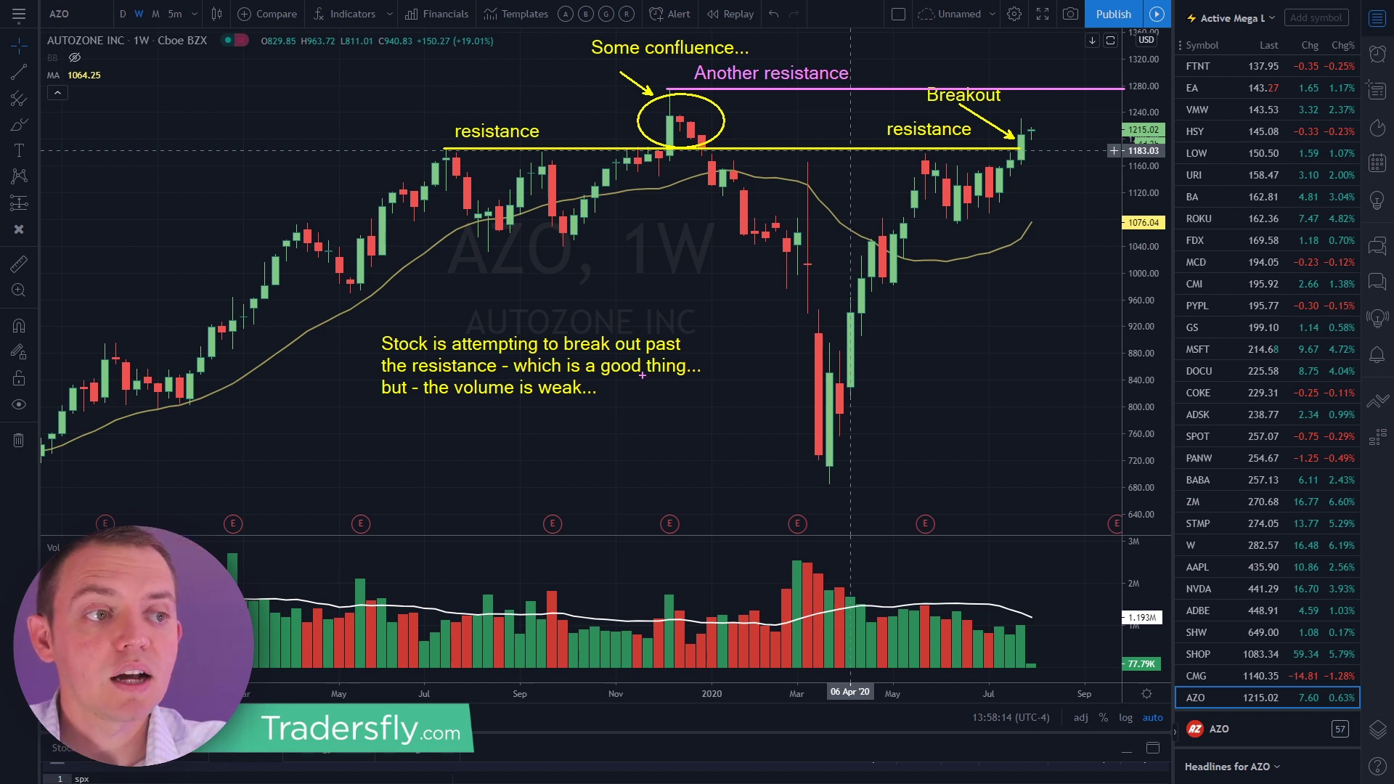
Point an arrow at the latest volume bar with the note 'It would be nice to see more volume coming in'.
drag(996, 568, 1021, 616)
text(It would be nice to)
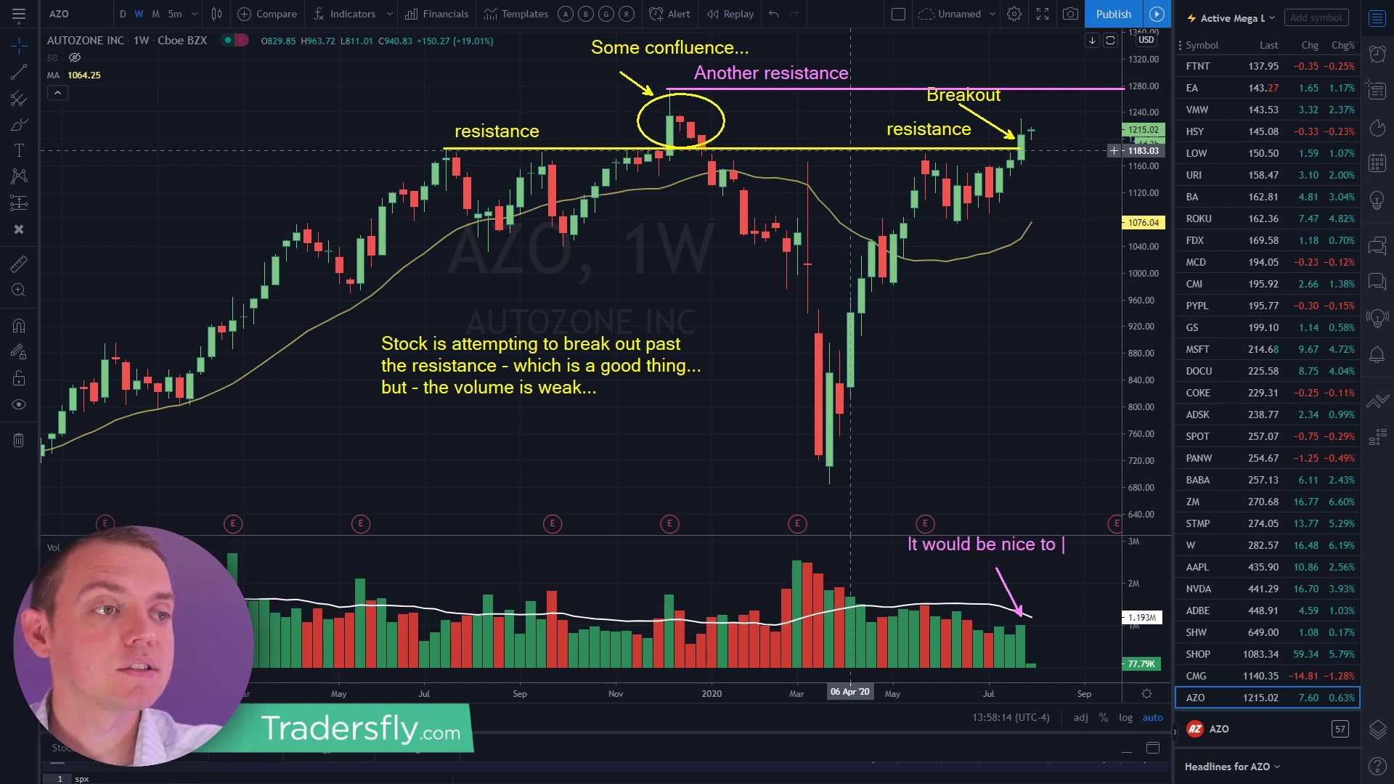
key(Return)
text(see)
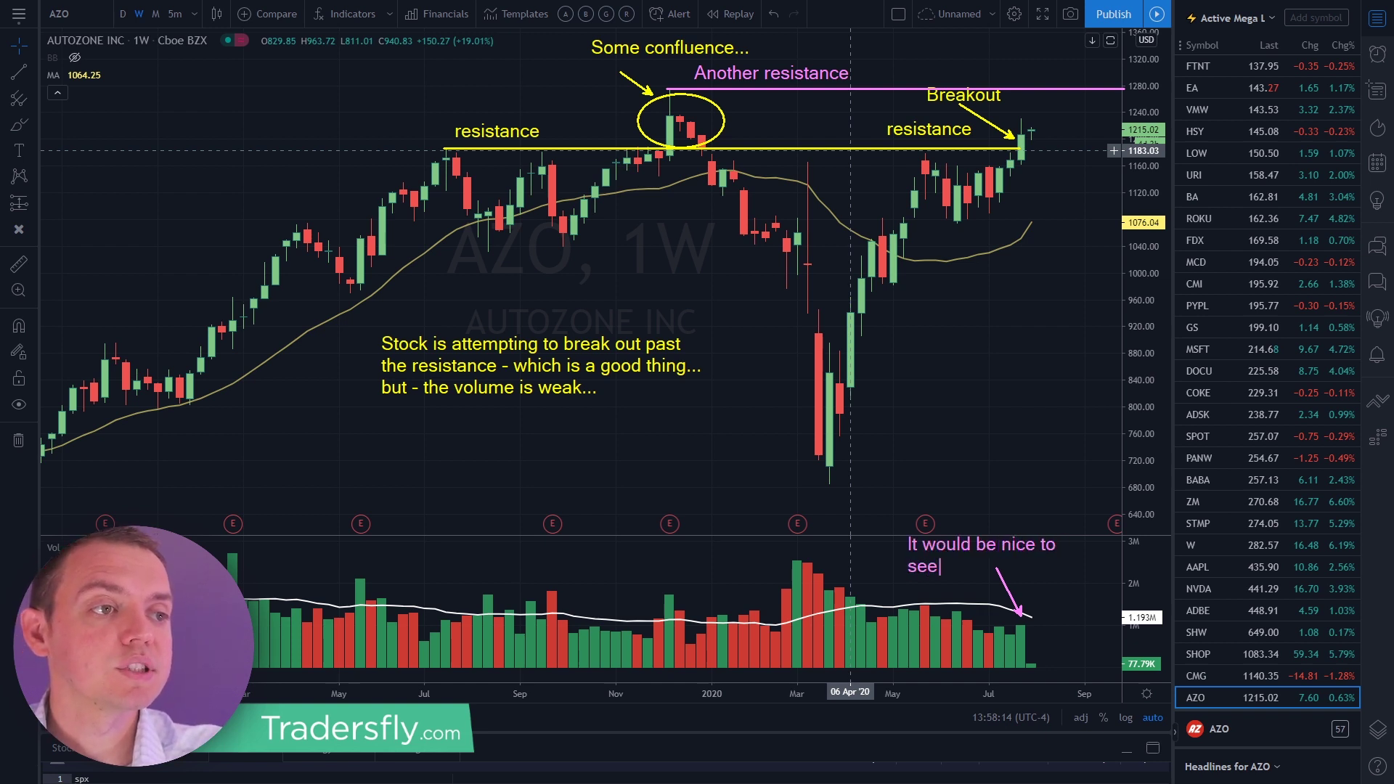
text( more volume coming in)
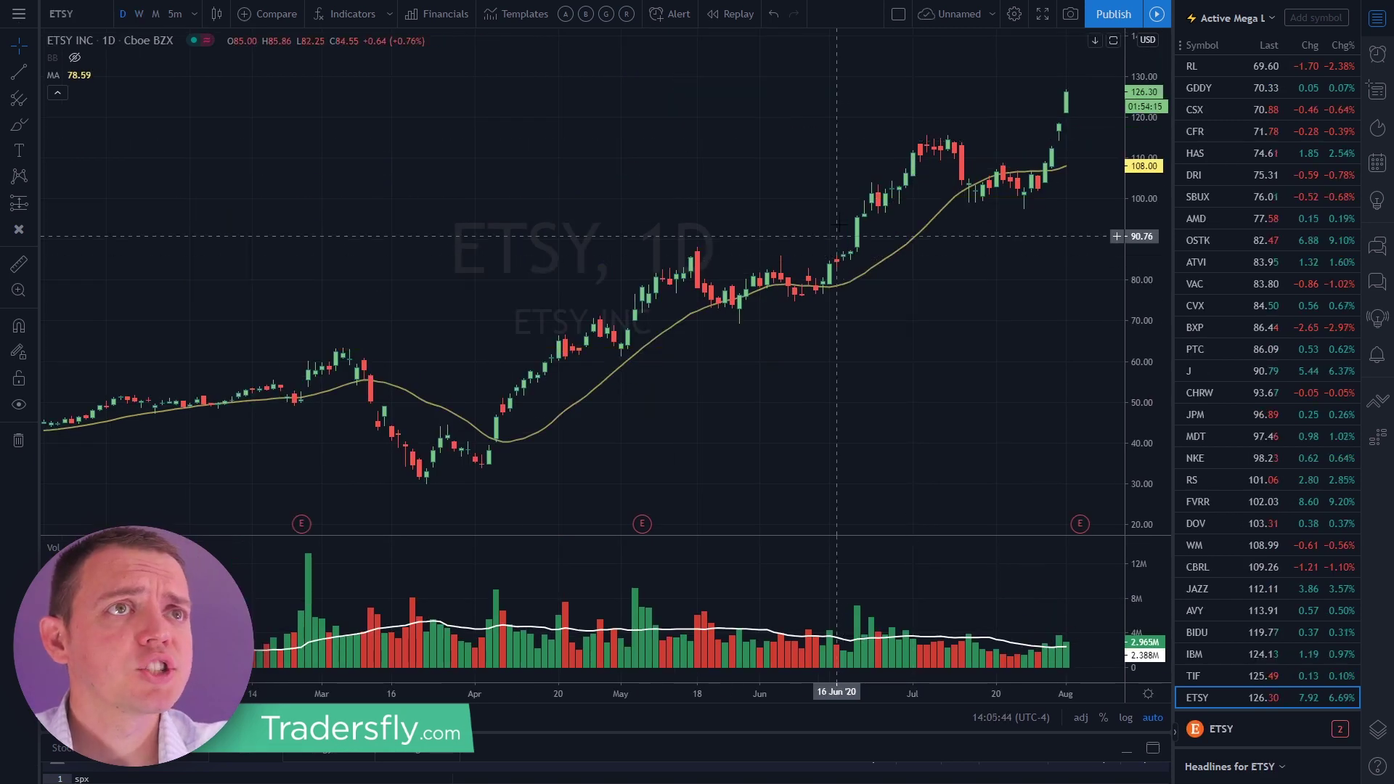
Load FFIV on weekly candles and add a second 'support' label.
text(F)
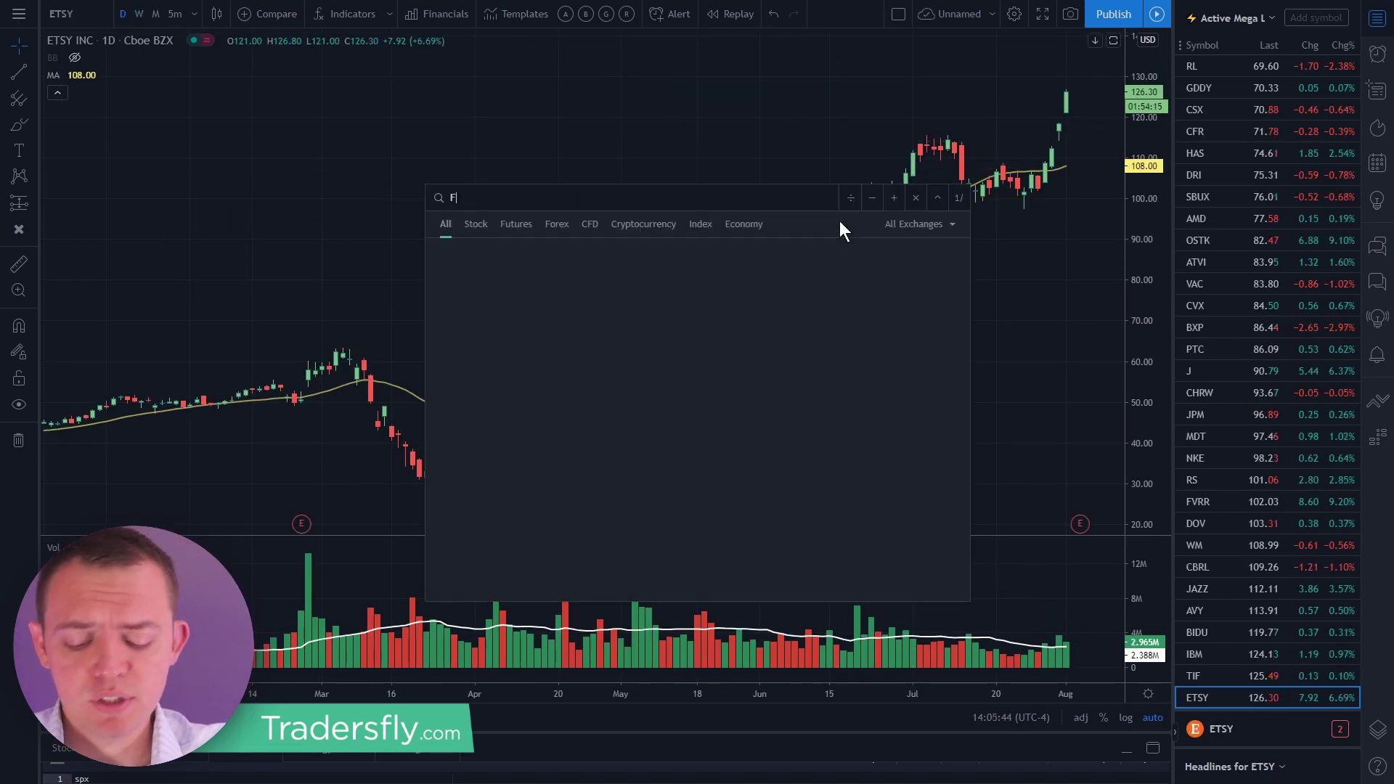
text(FIV)
key(Return)
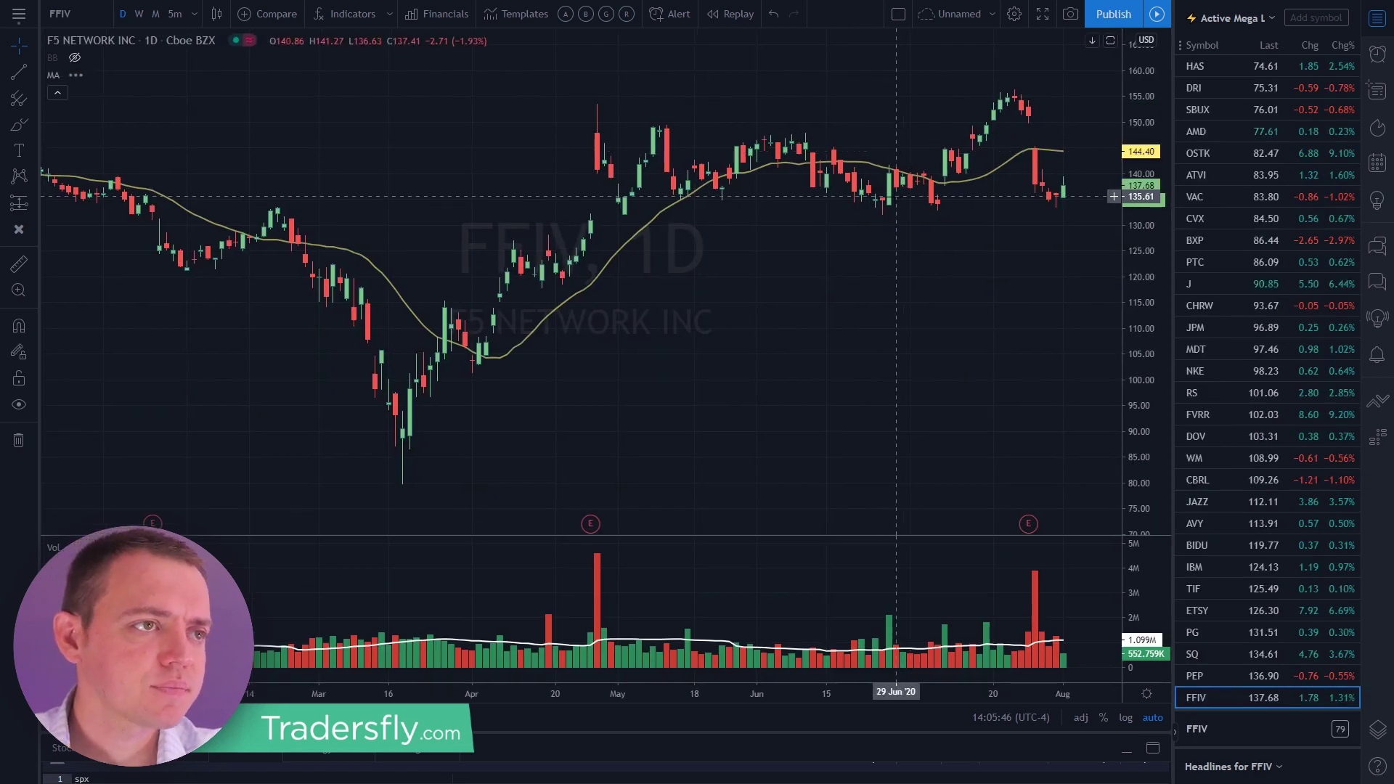
click(140, 14)
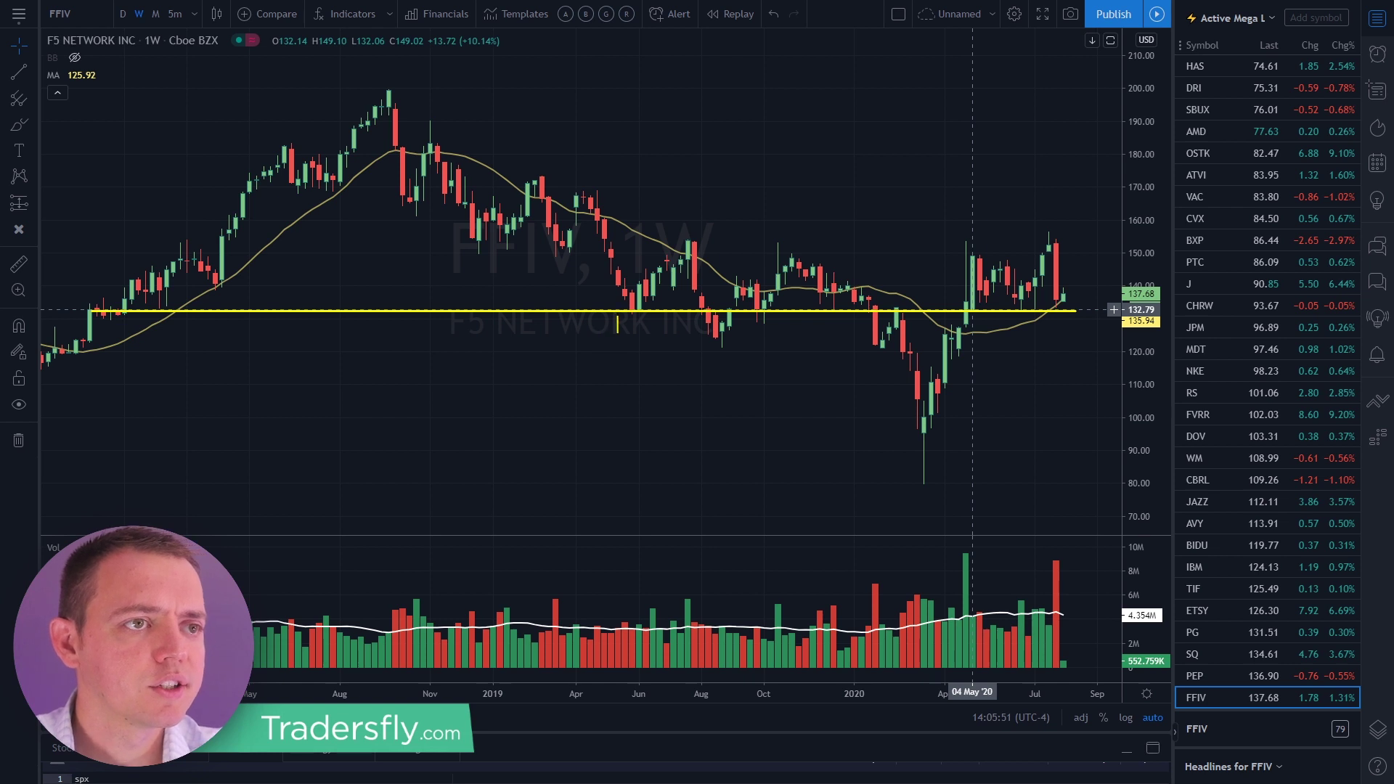
text(support)
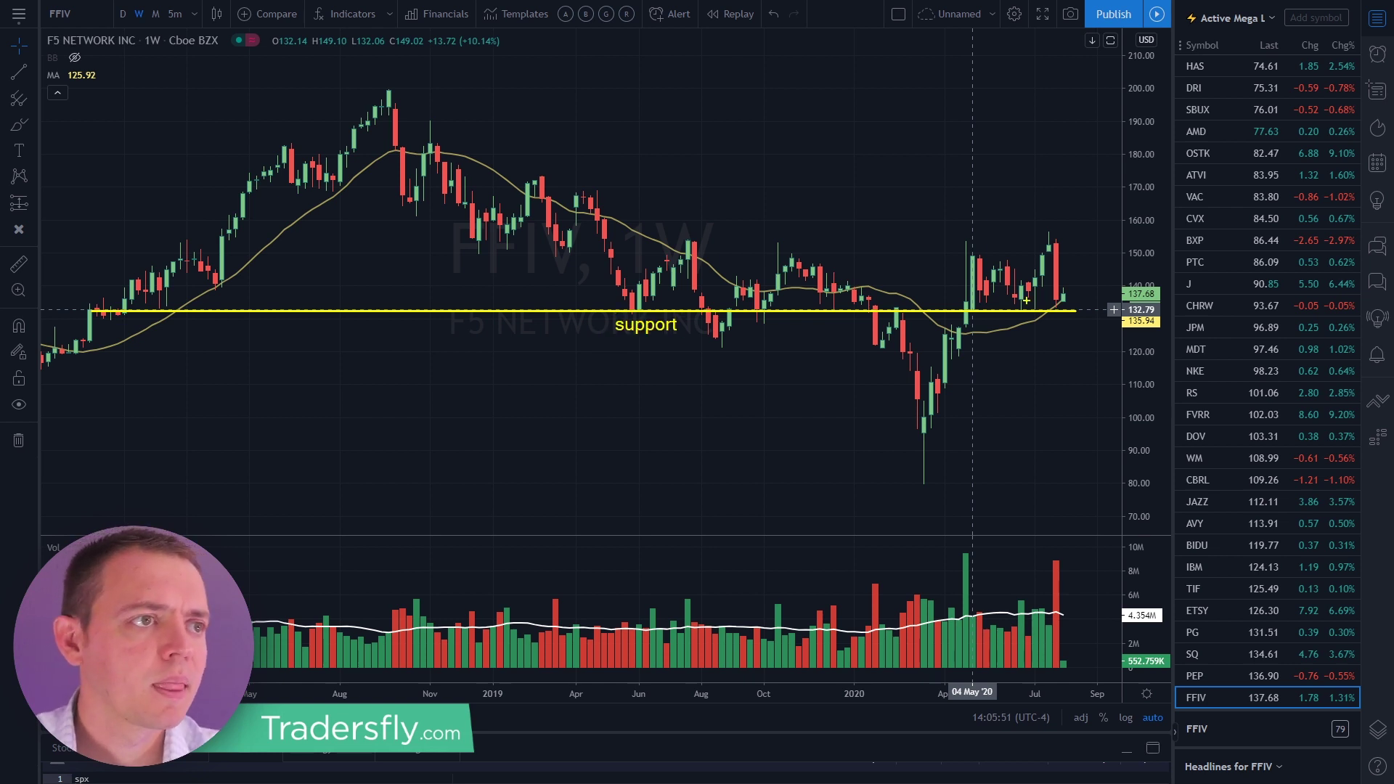
text(support)
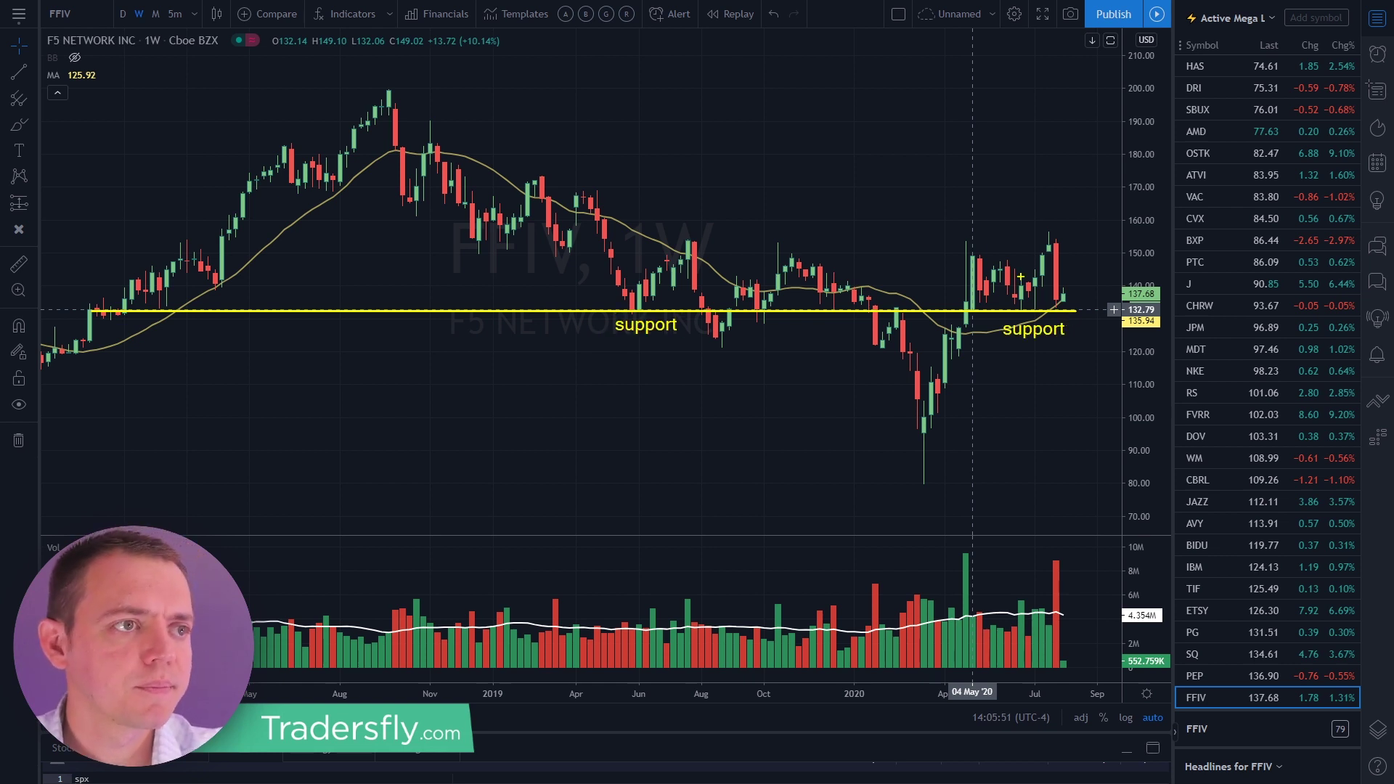
Draw a 'resistance' line over the recent highs and an arrowed 'Sideways consolidation pattern' note.
drag(965, 242, 1086, 243)
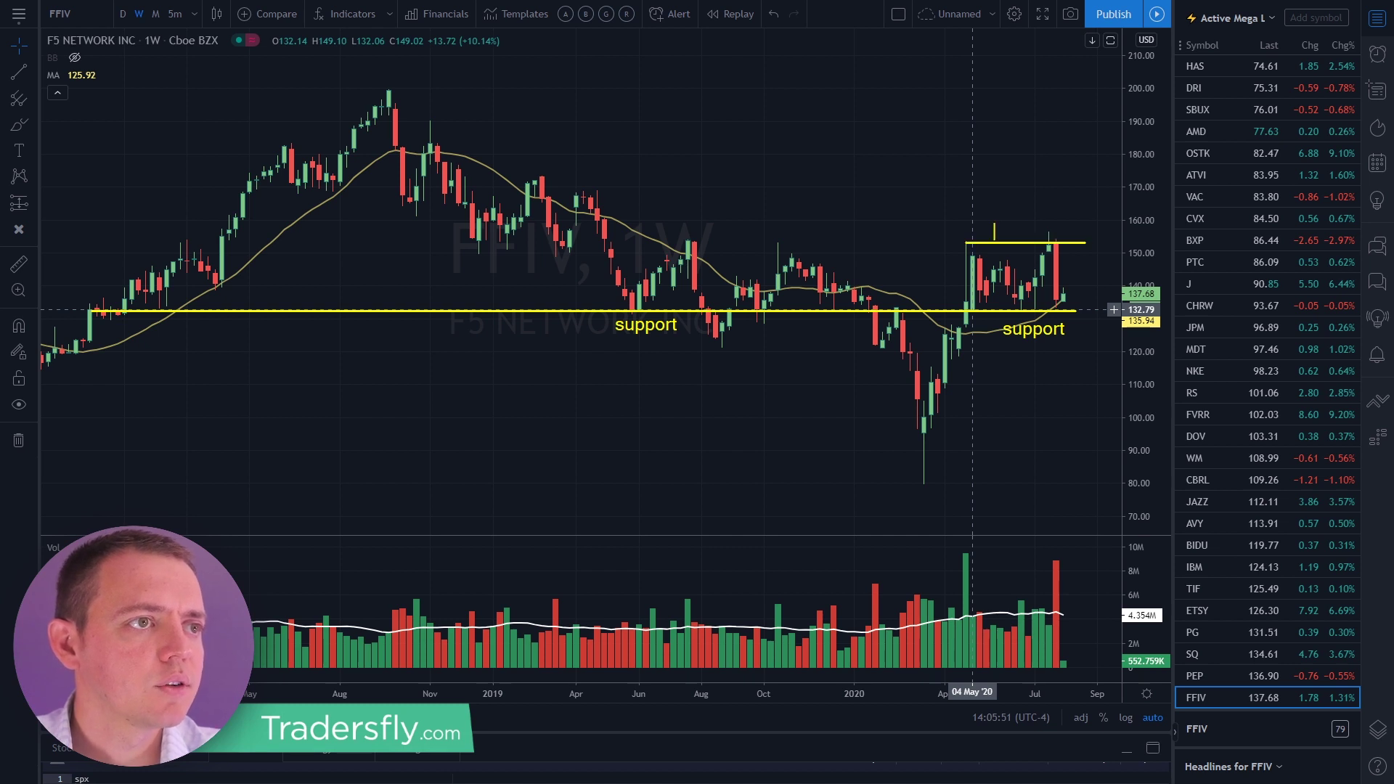
text(resistance)
drag(864, 190, 945, 272)
click(850, 166)
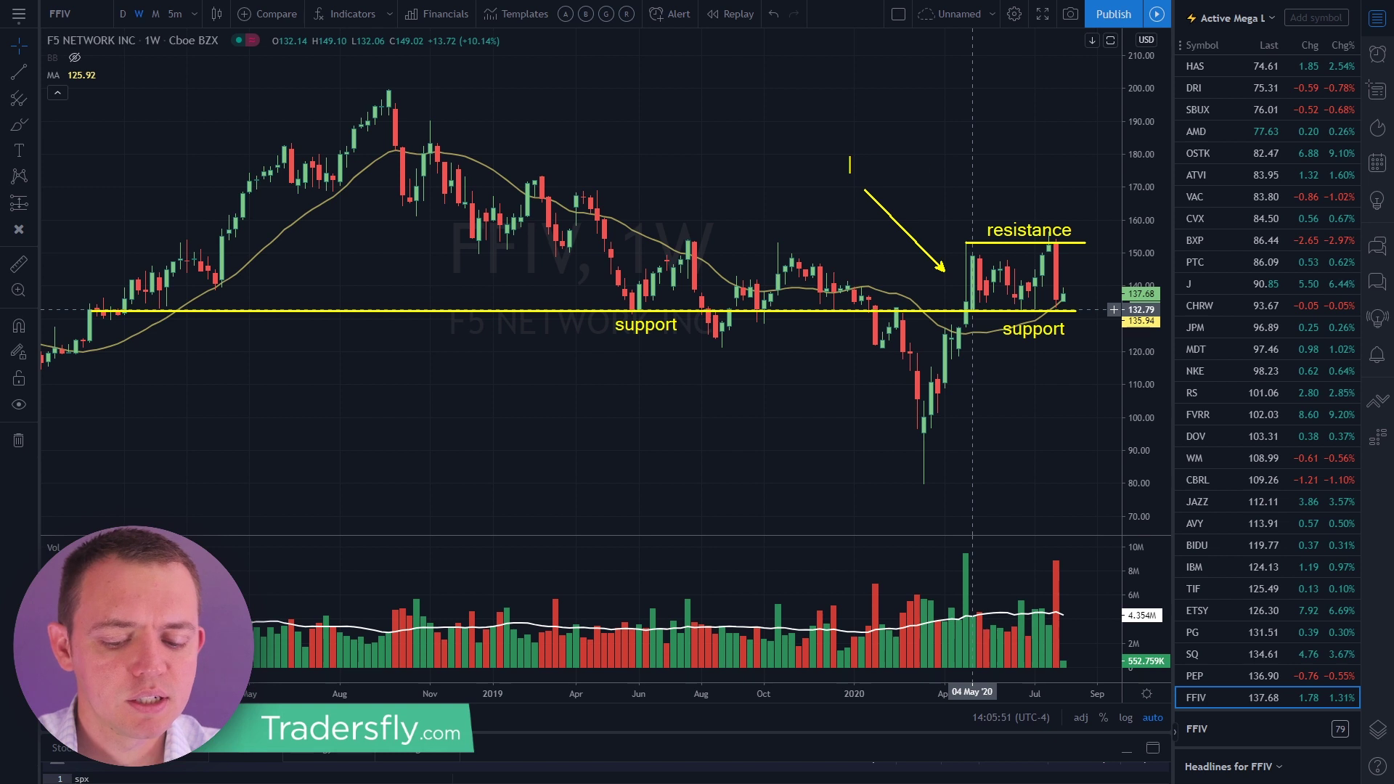
text(Sideways)
key(Return)
text(consolidation)
key(Return)
text(pattern)
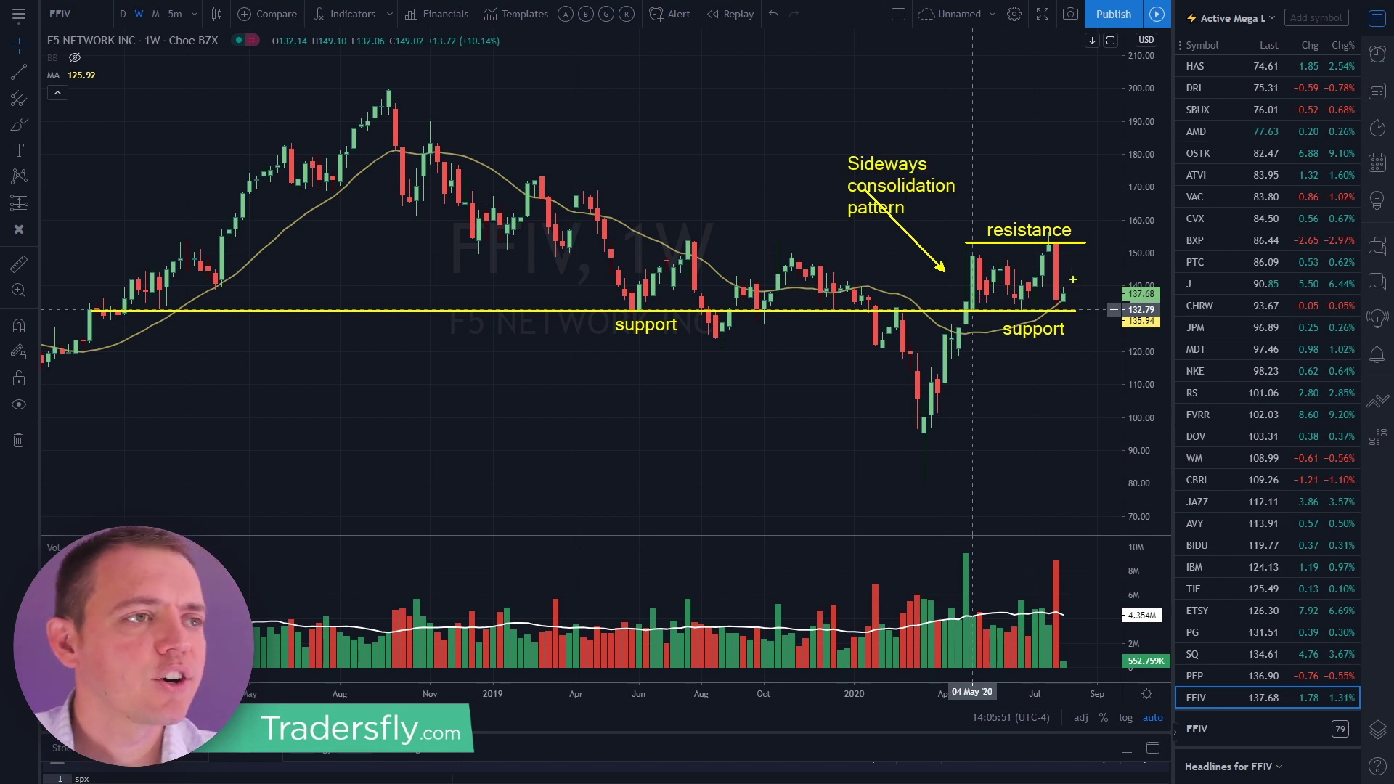
Add an arrowed 'Bearish volume' note on the tall red bar and an arrow at the earlier resistance.
drag(1047, 527, 1059, 551)
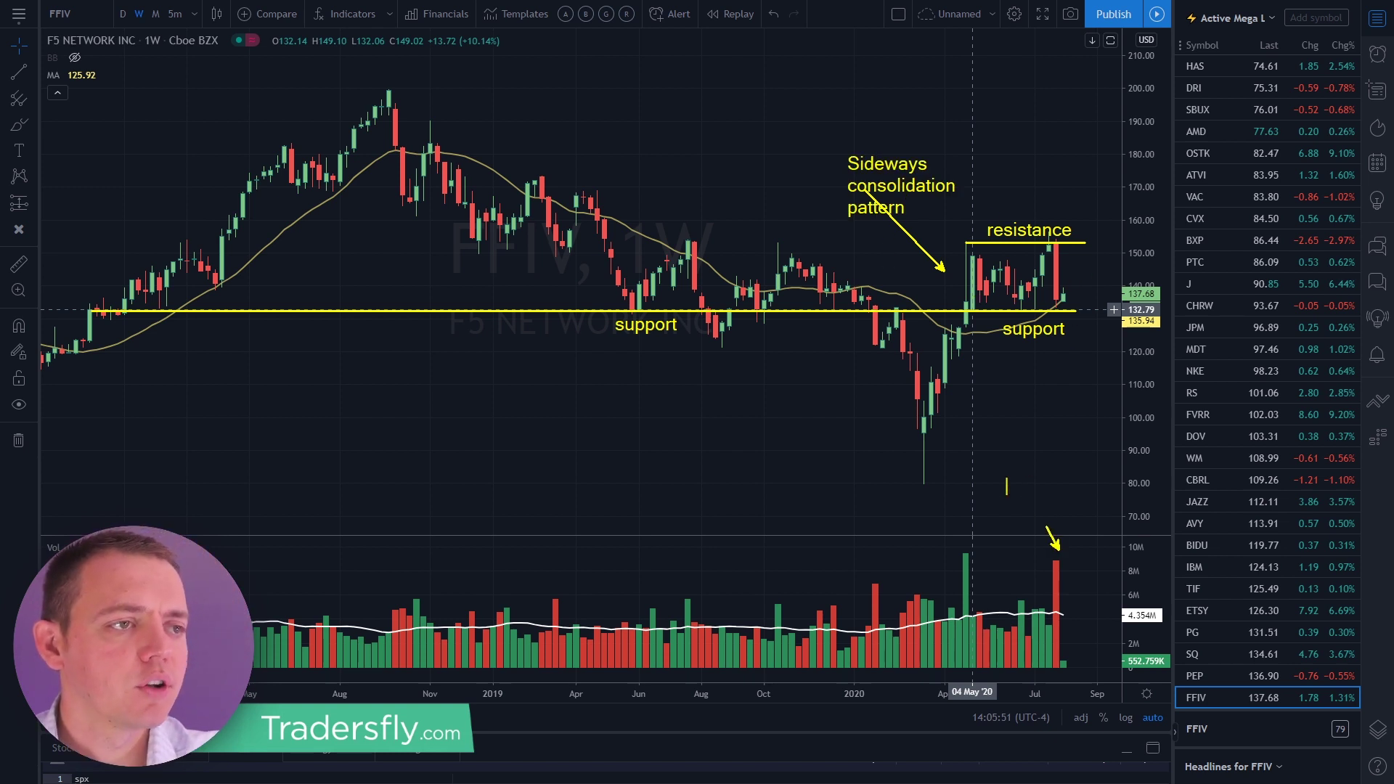
text(Bearish)
key(Return)
text(volume)
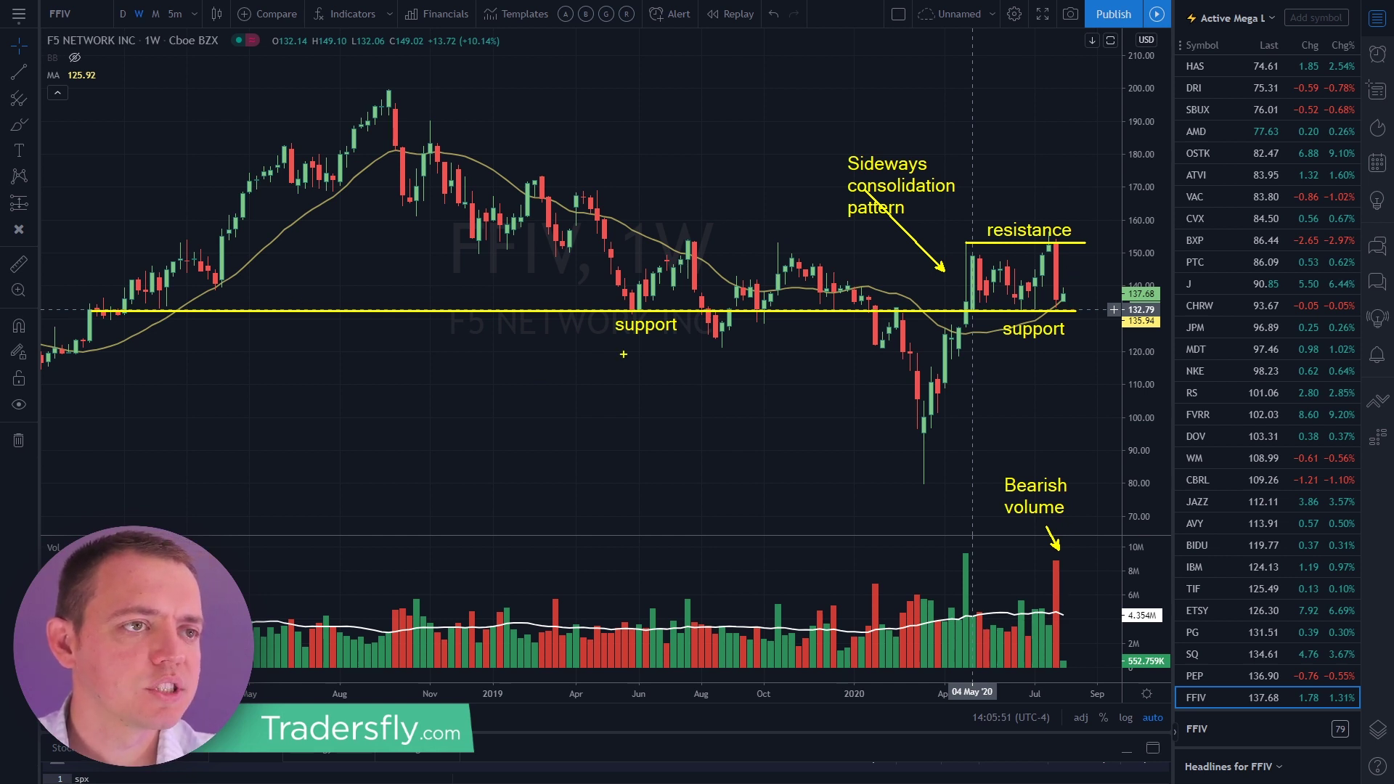
drag(880, 273, 889, 295)
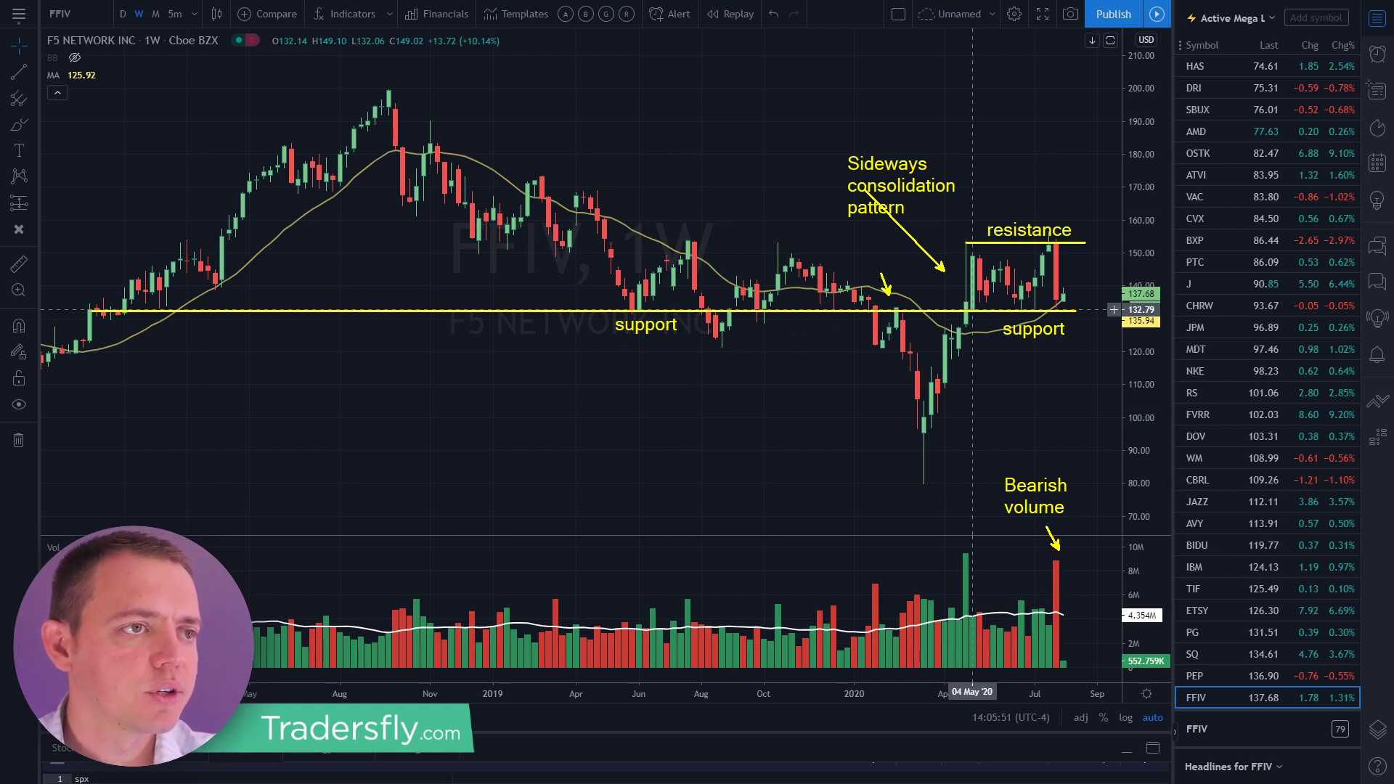
Label the small arrow 'resistance' and write a note that this weak stock could be shorted.
text(resistance)
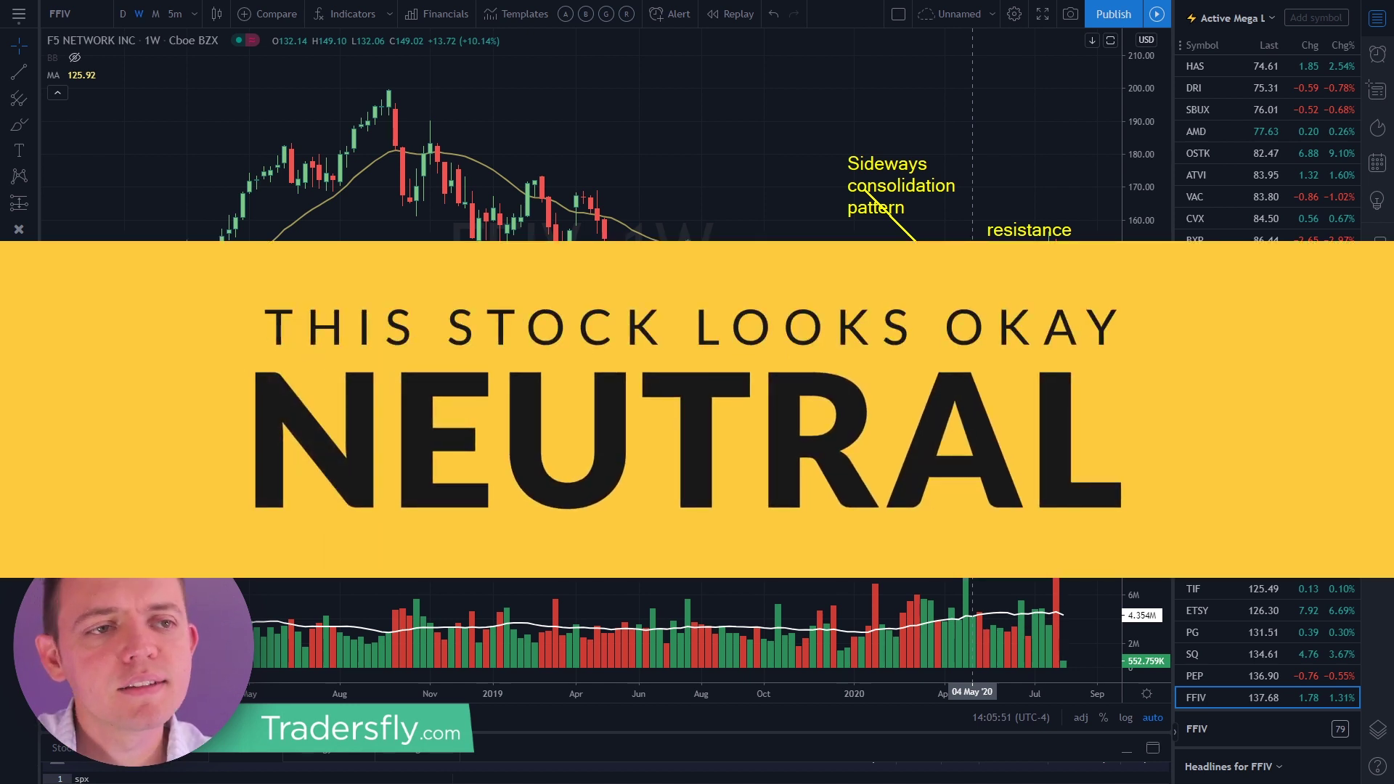
text(This)
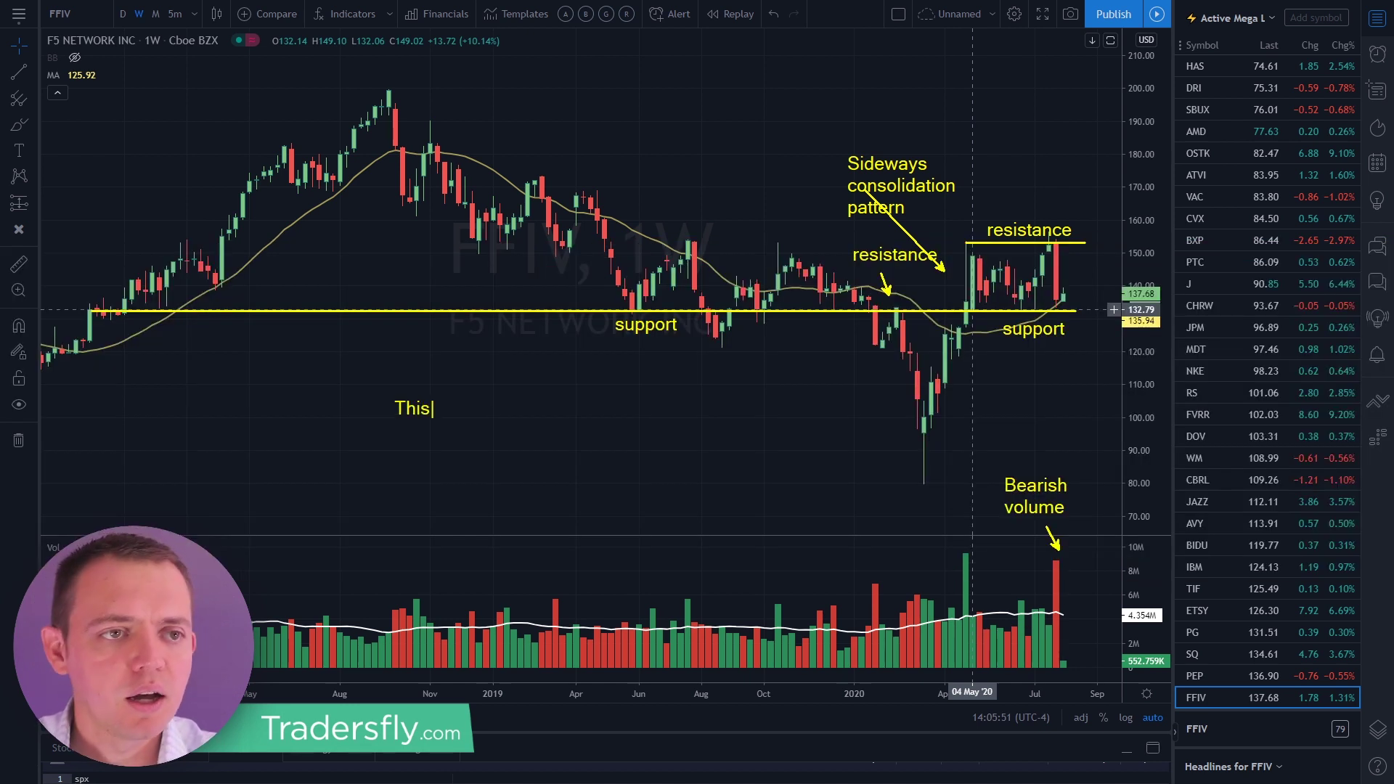
text( stock is acting )
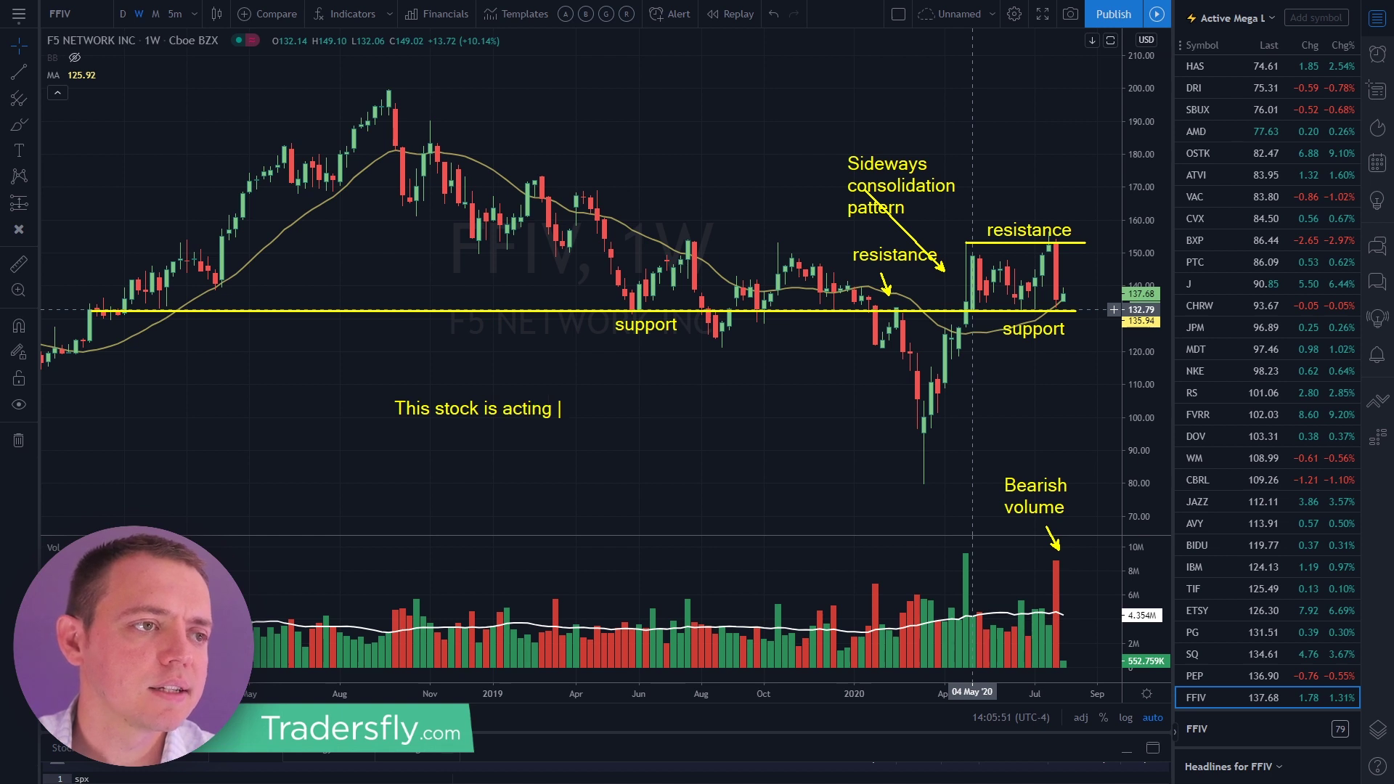
text(fairly weak an)
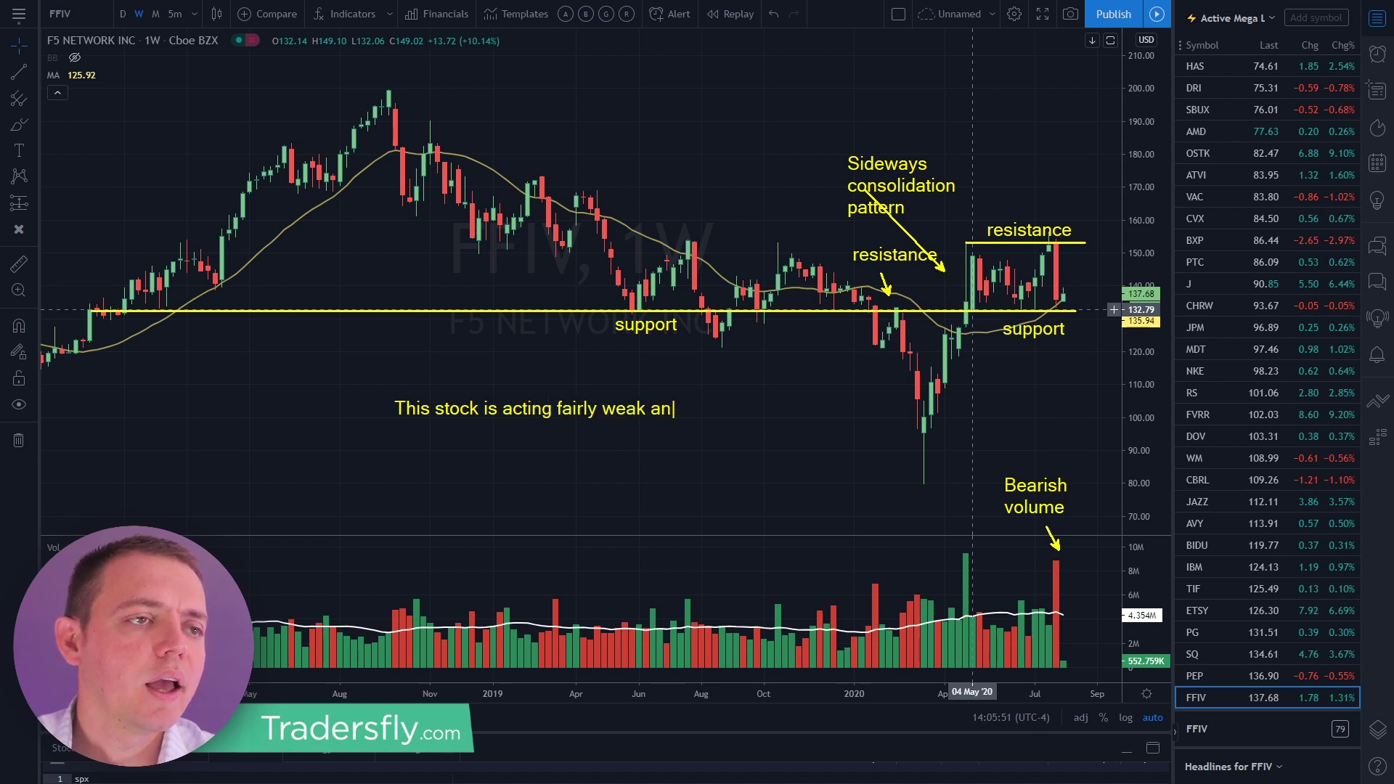
text(d it could be a possible shor)
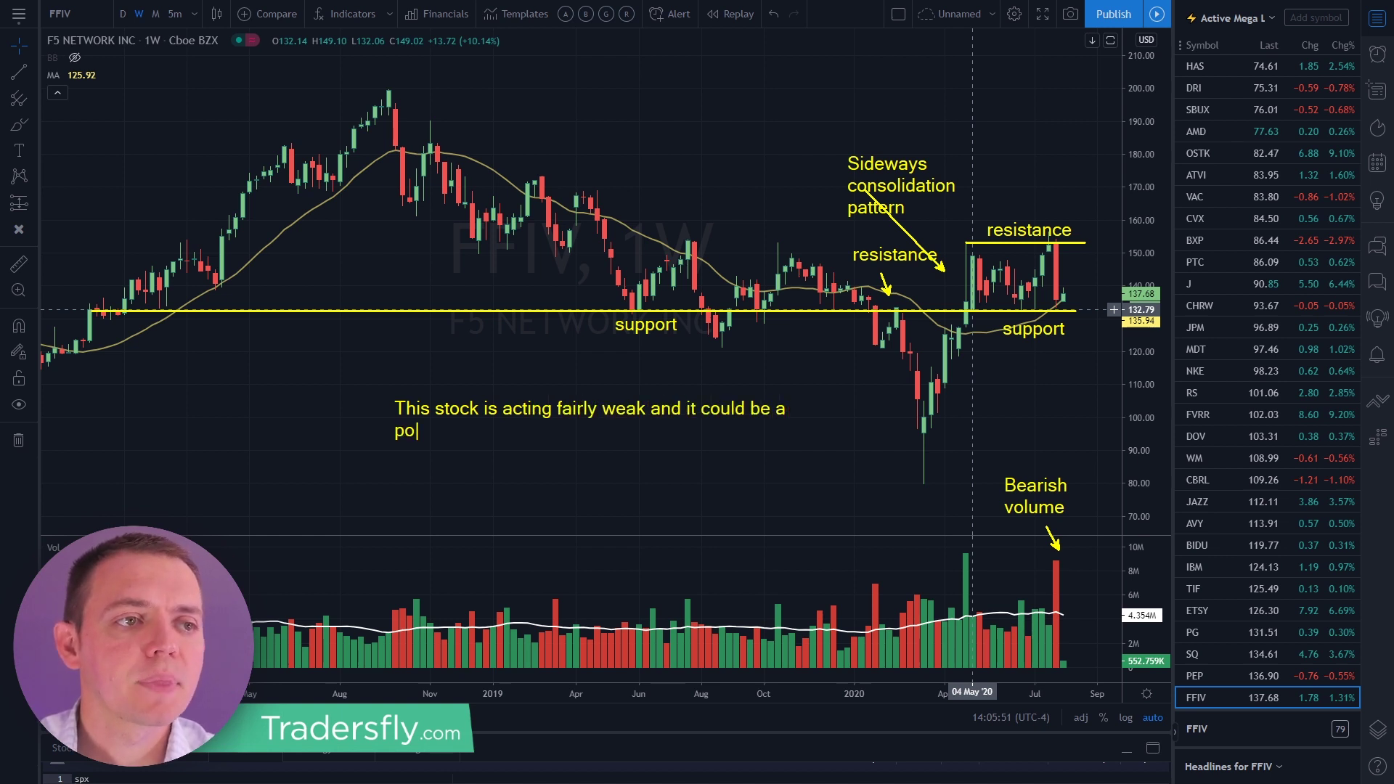
text(ting oppor)
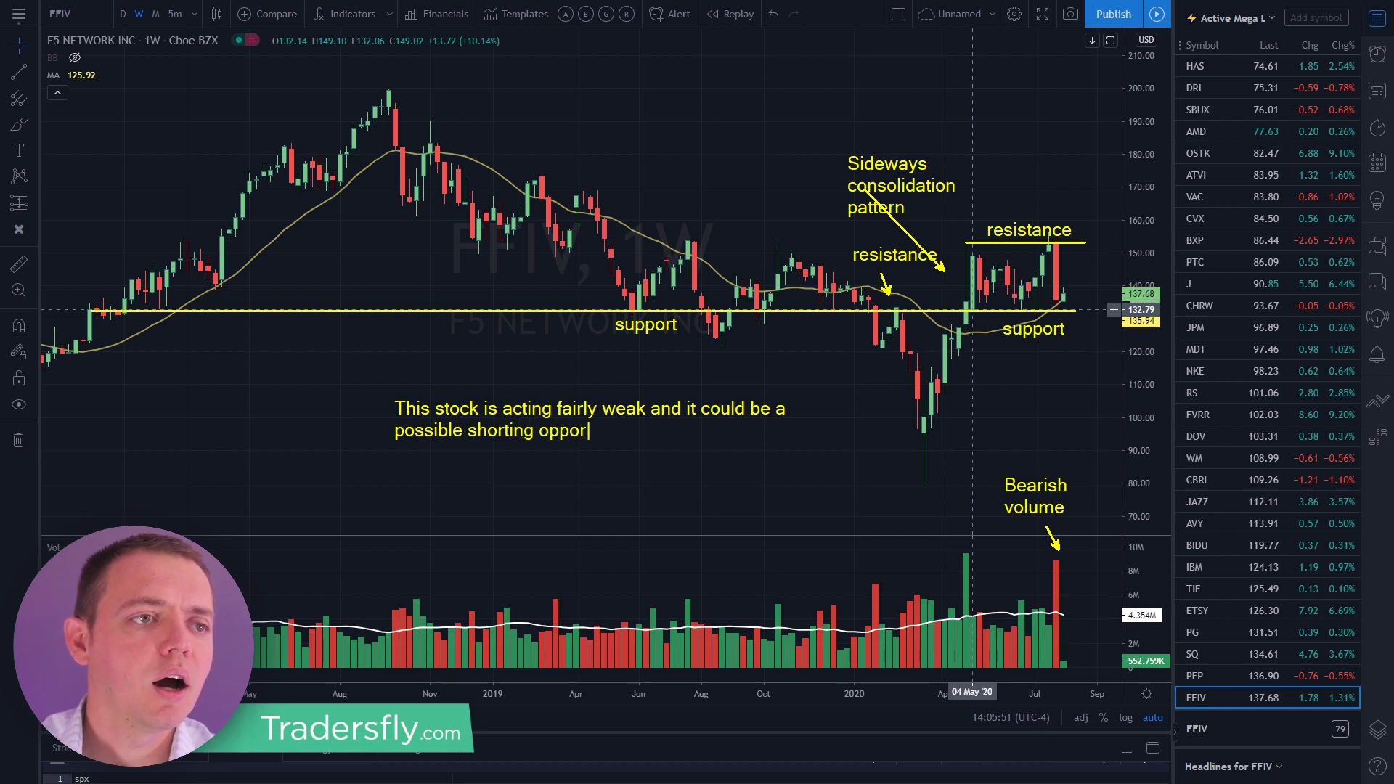
text(tunity when it break)
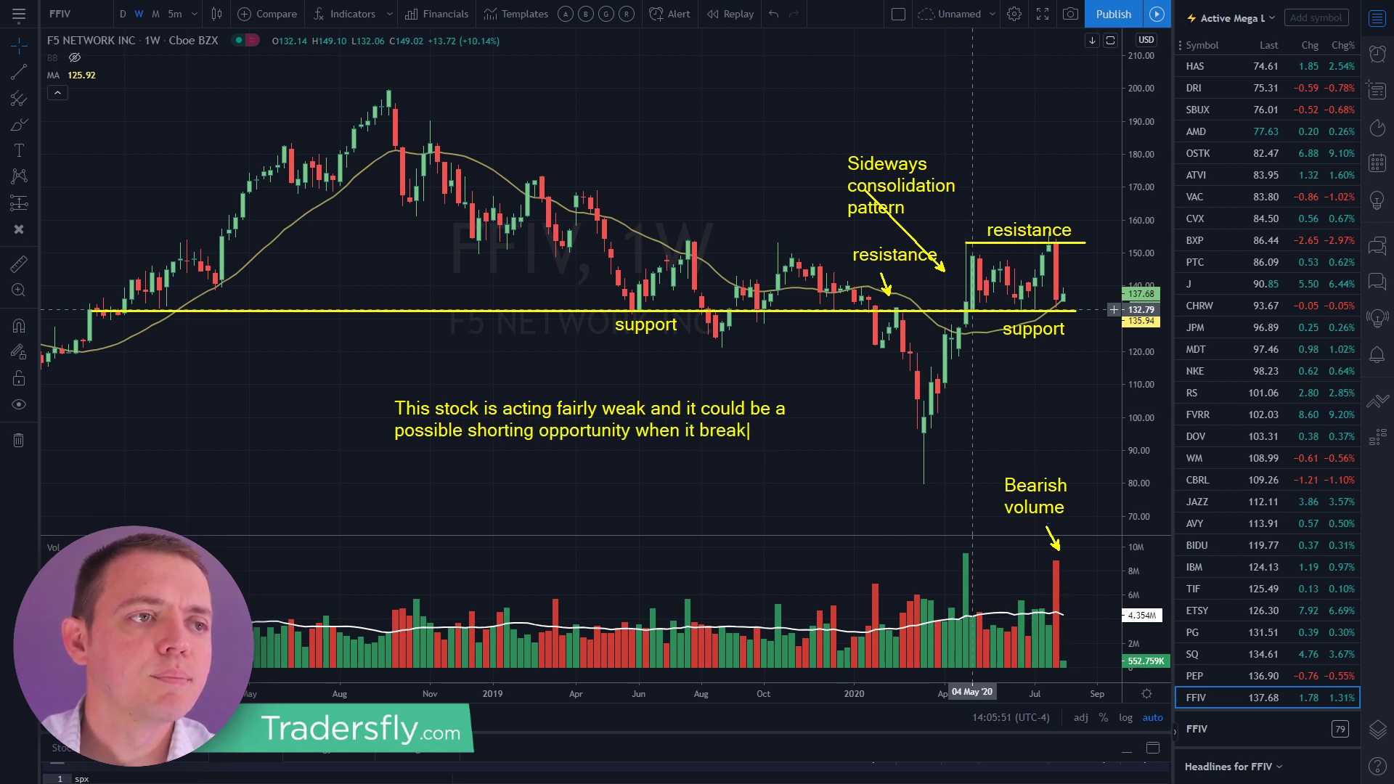
text(s this suppo)
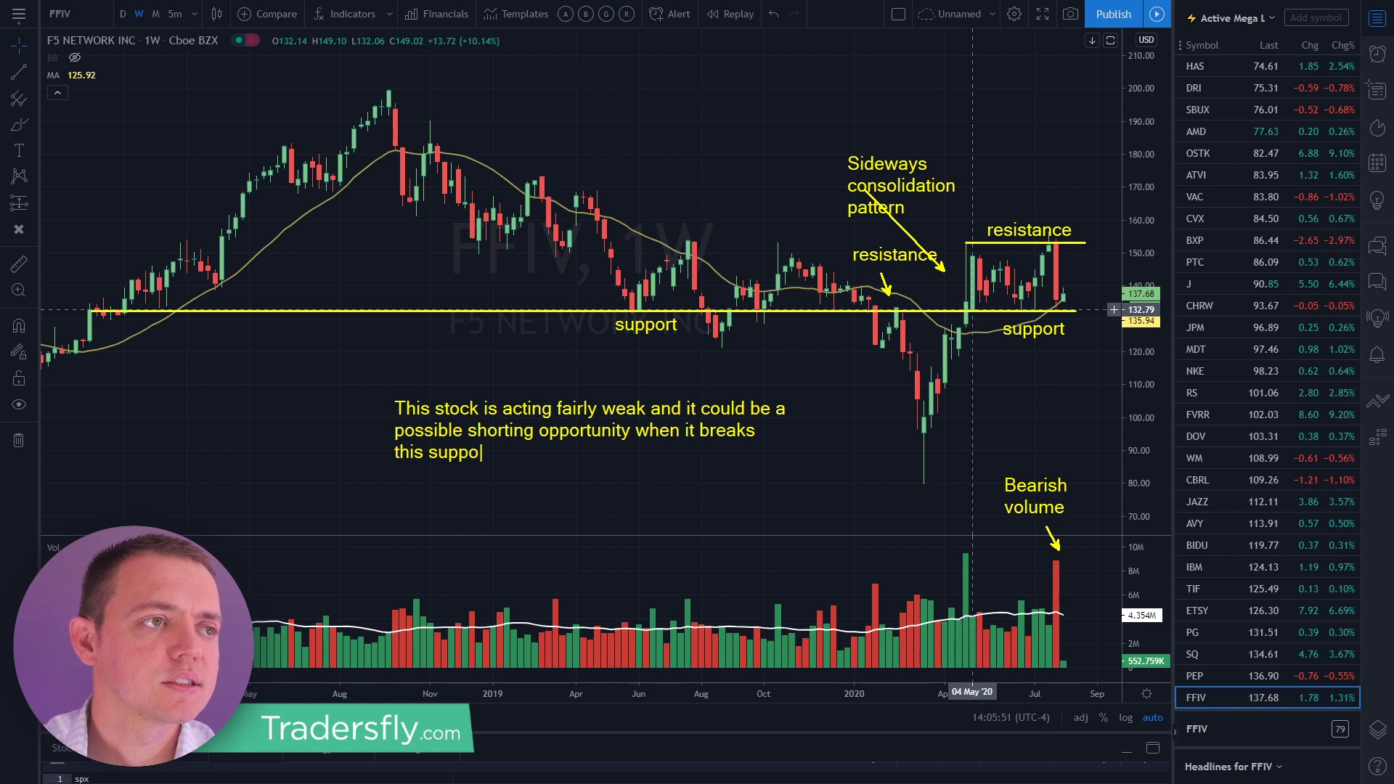
text(rt level here...)
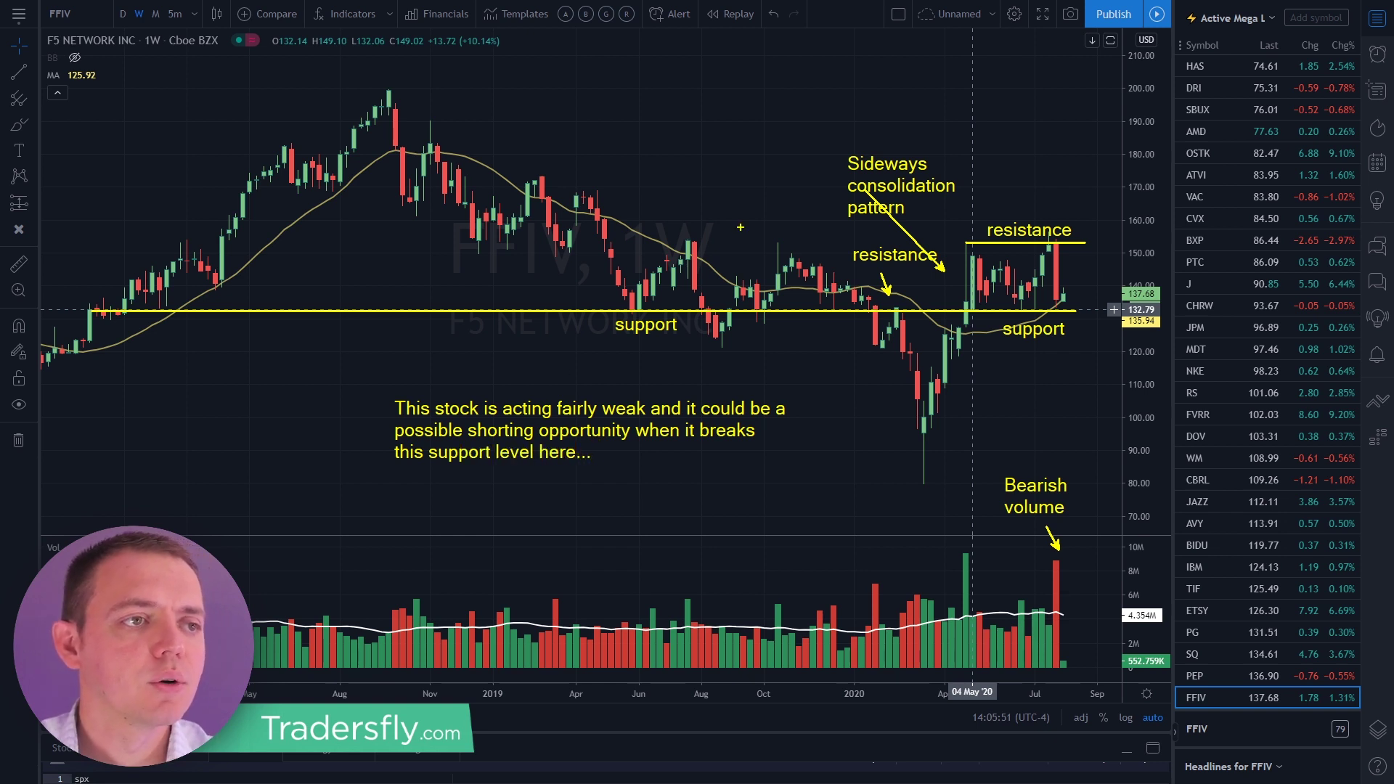
Arrow the shorting note to support and add 'Make sure the moves are on high volume and wide price spread.'.
drag(982, 312, 770, 437)
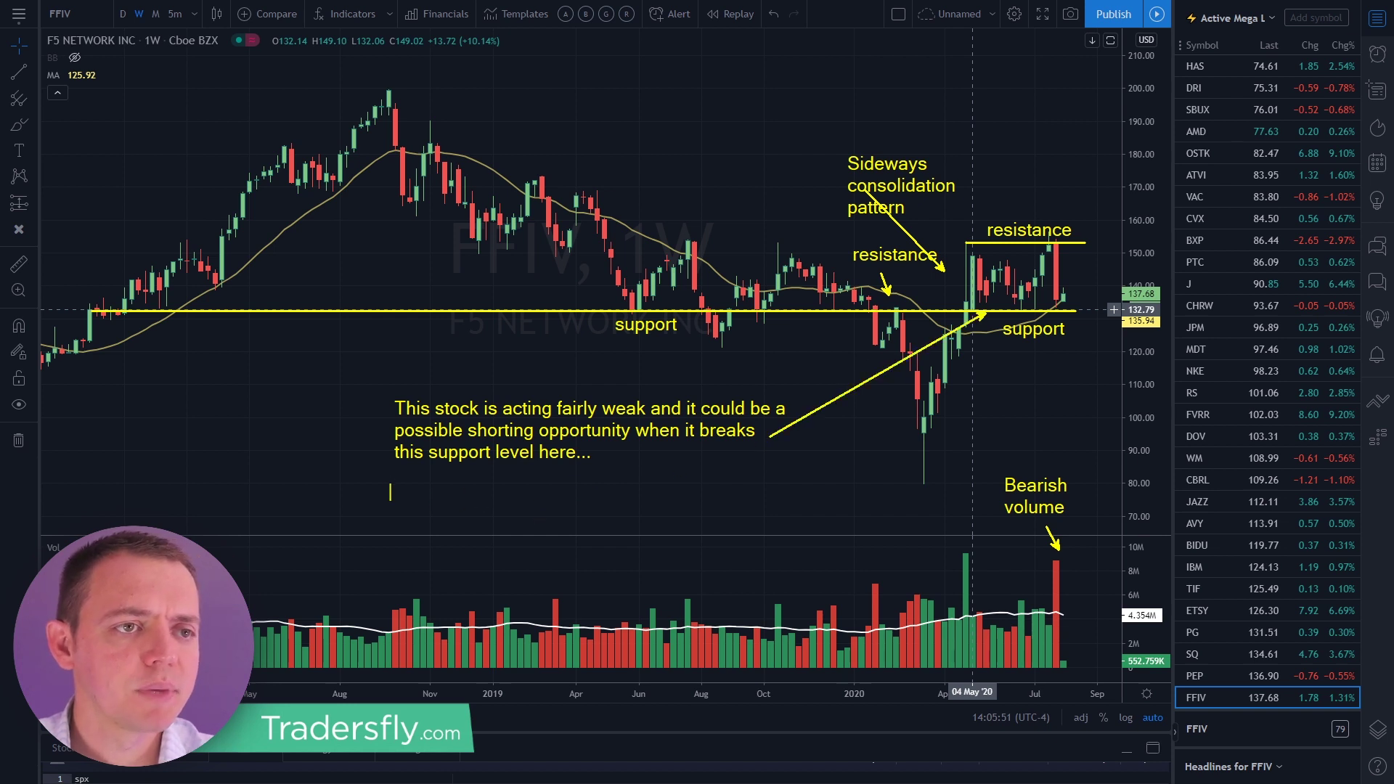
click(390, 492)
text(Make sure t)
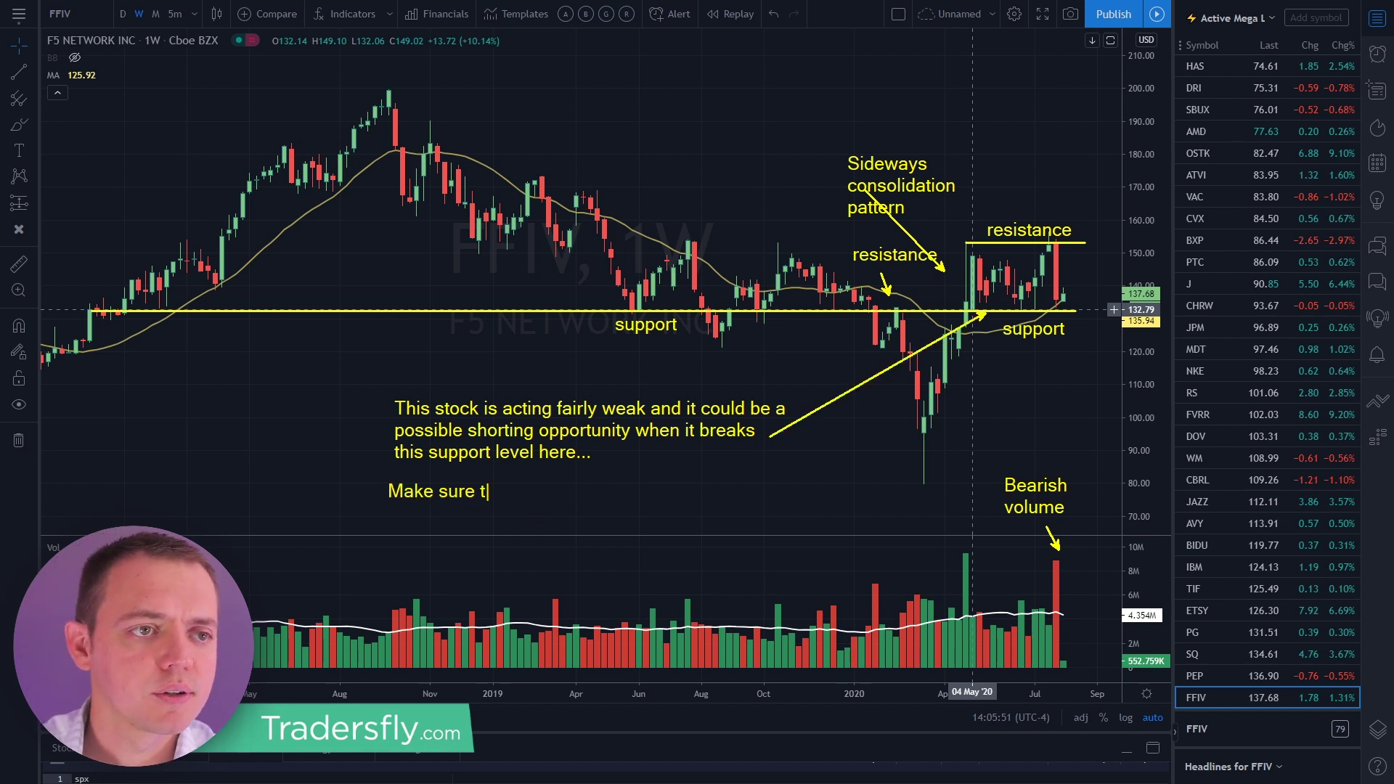
text(he moves are on )
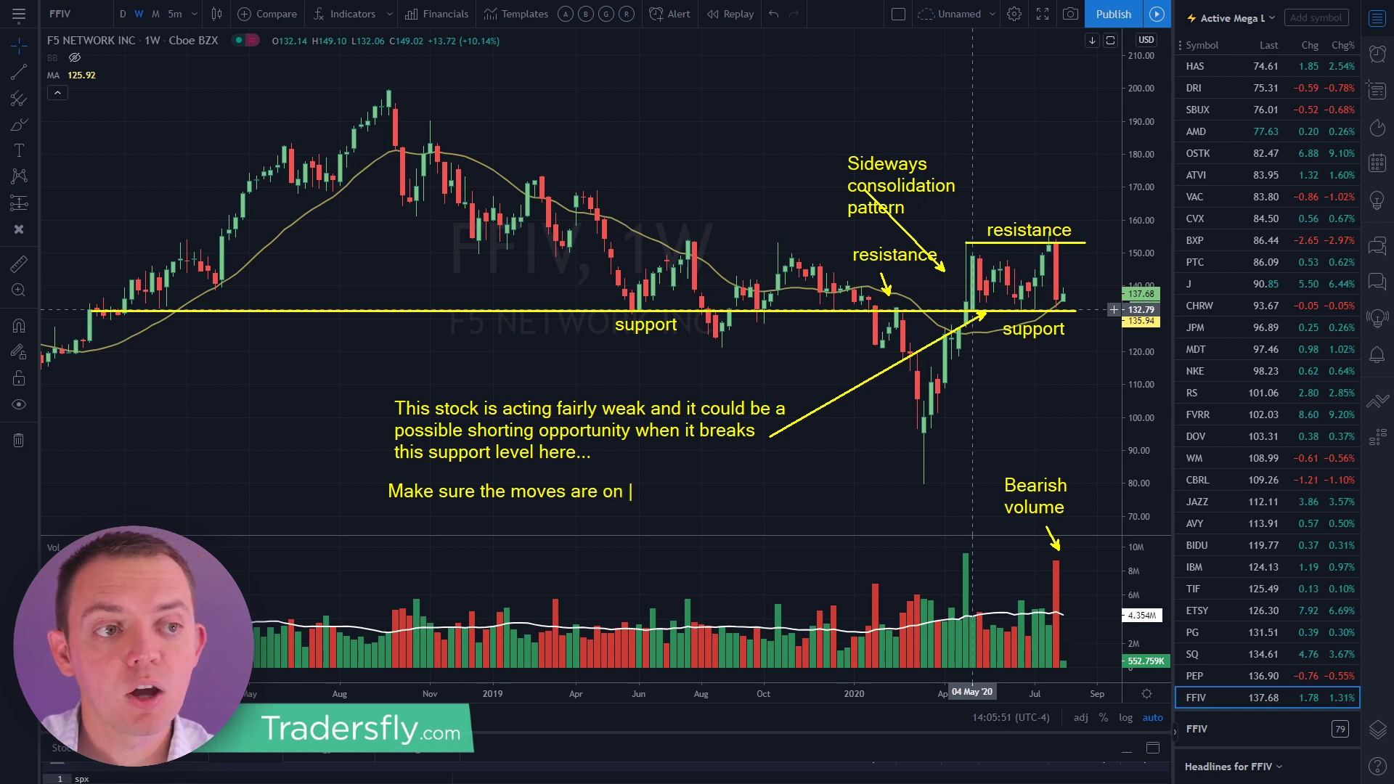
text(high volume and w)
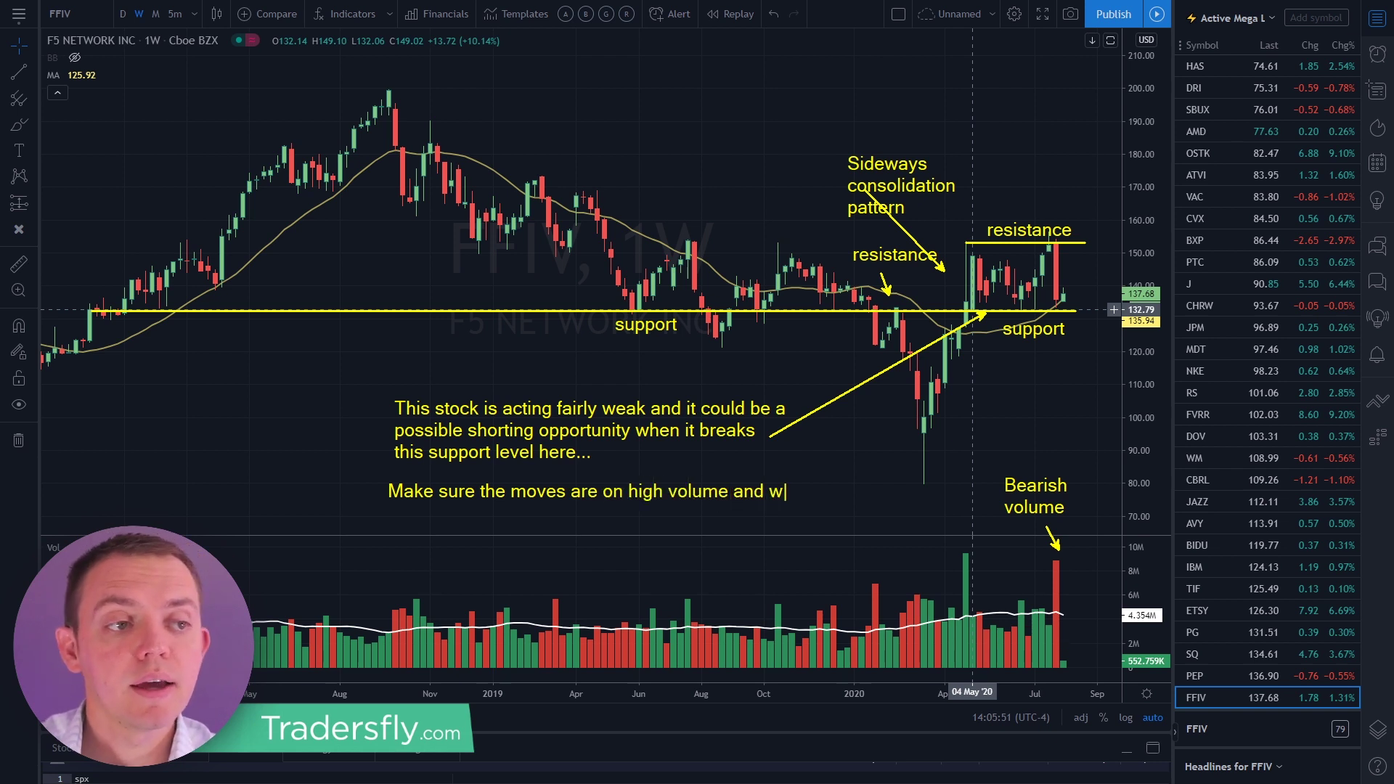
text(ide price spread.)
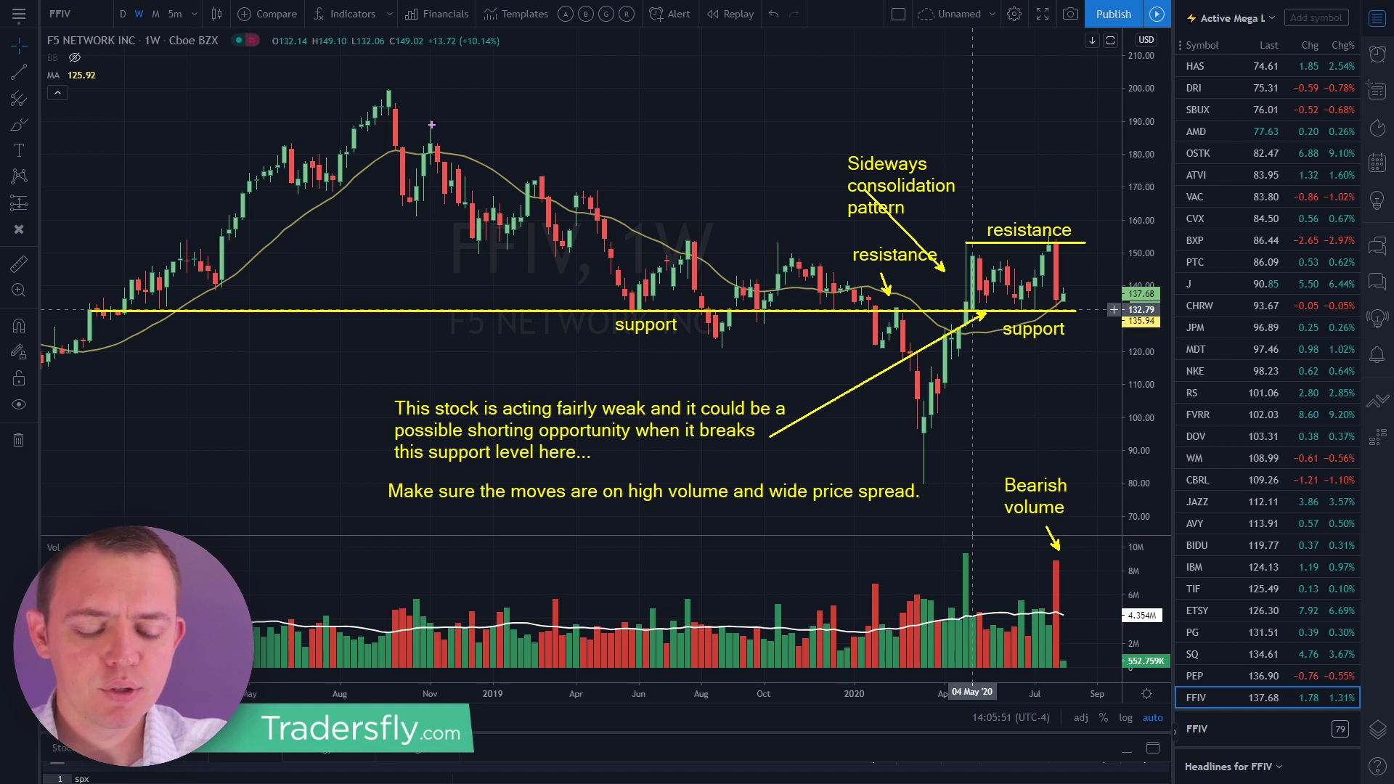
Draw a magenta downtrend line from the late-2018 high and an arrow where price broke it.
drag(429, 130, 962, 323)
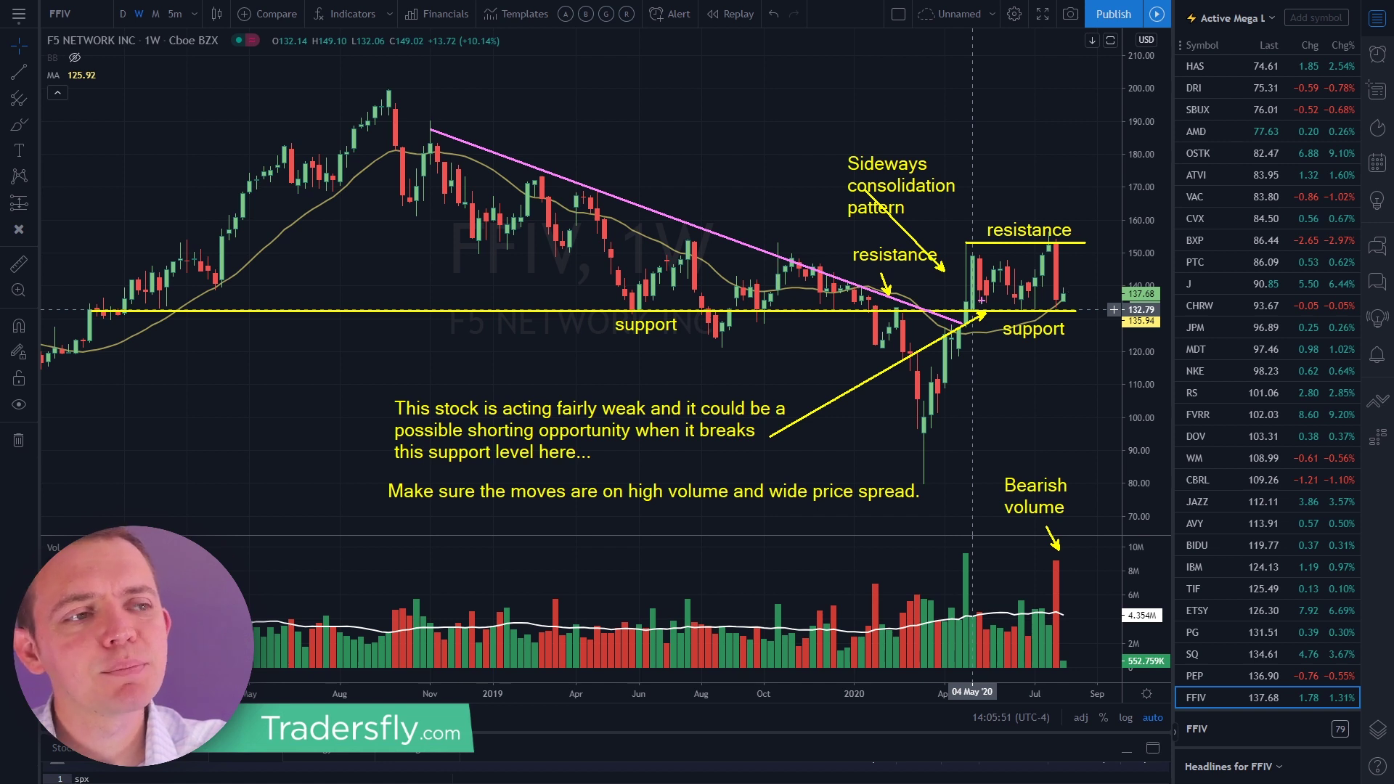
drag(930, 282, 961, 308)
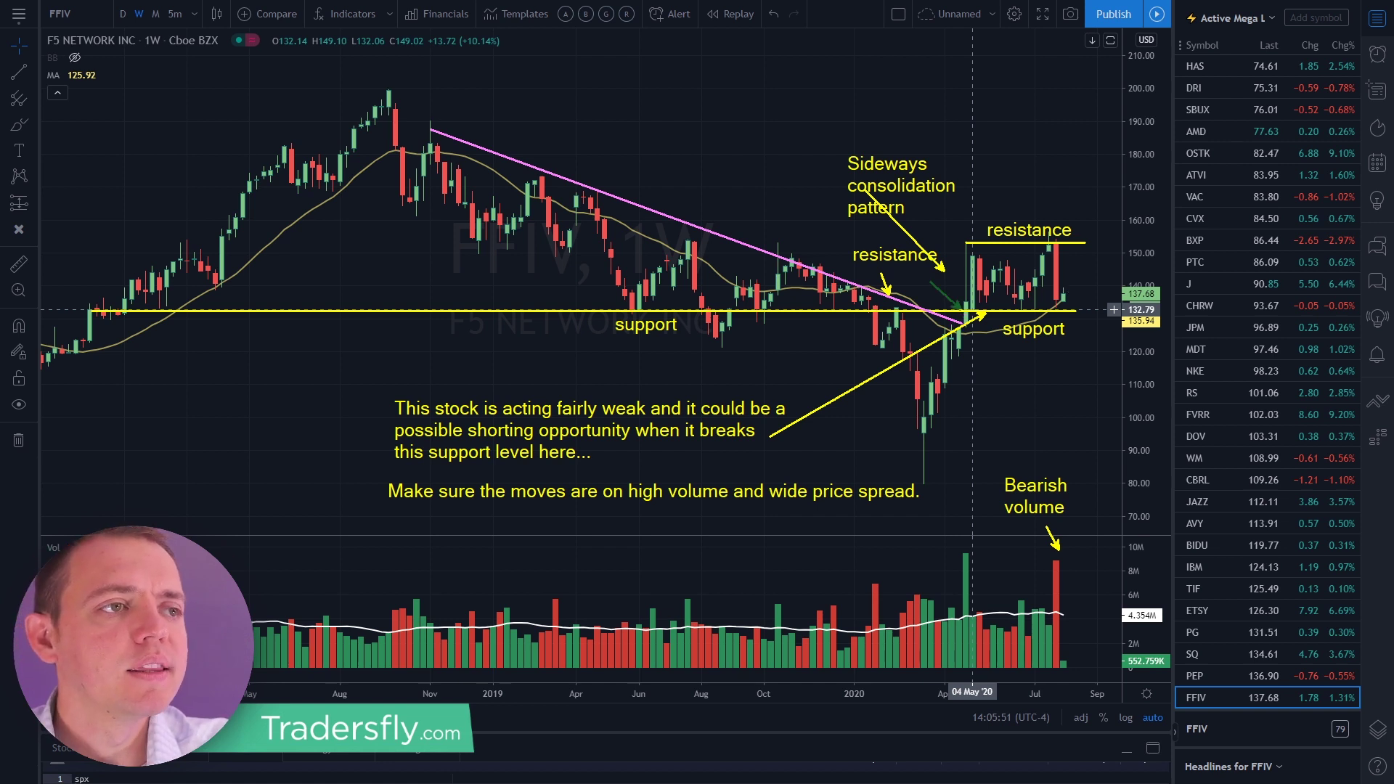